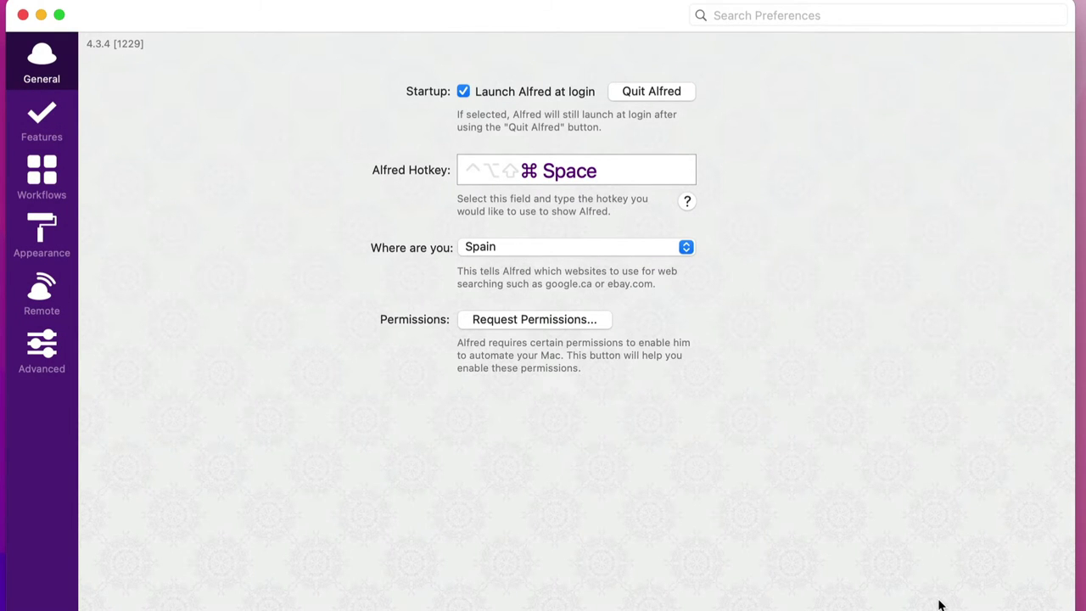
Summon and dismiss the Alfred launcher, then Spotlight with ⌘Space, to compare them.
key("super+space")
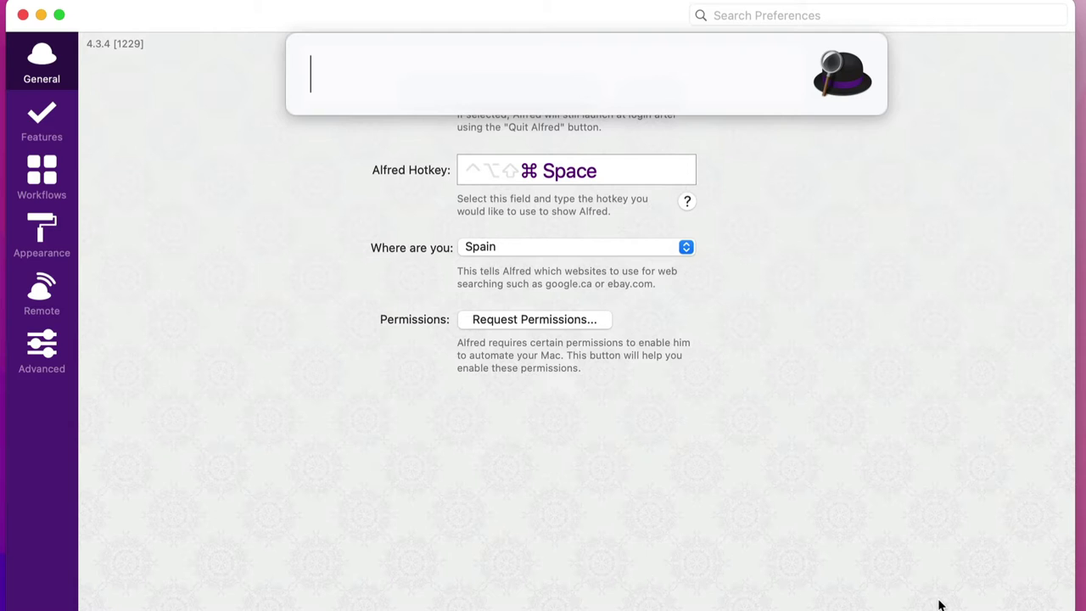
key("Escape")
key("super+space")
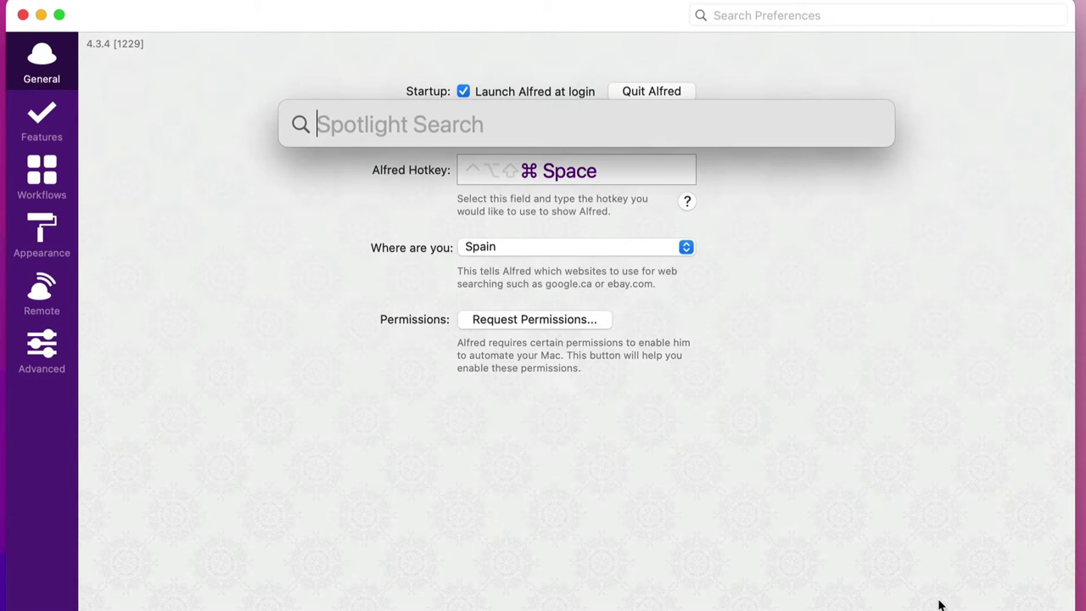
key("Escape")
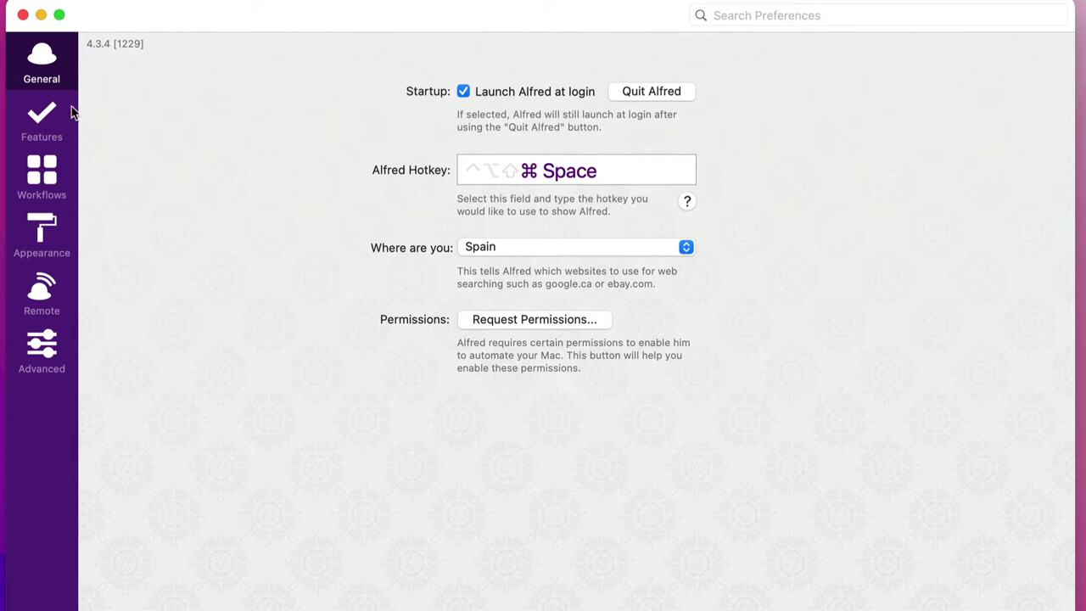
Open Features' Default Results, then try a quick file-open ' fv search in Alfred and clear it.
left_click(46, 115)
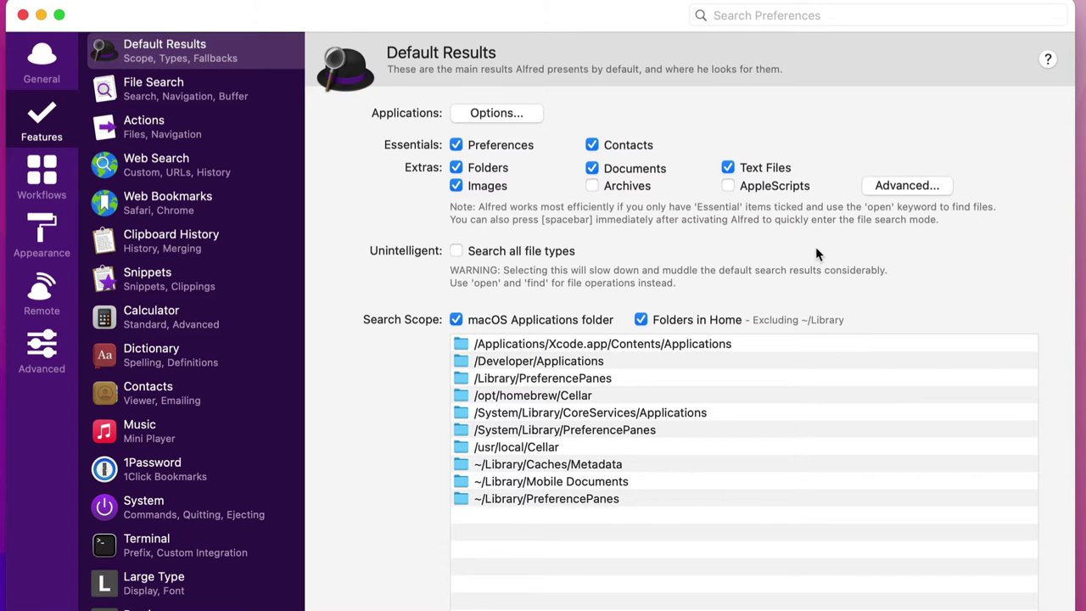
key("alt+space")
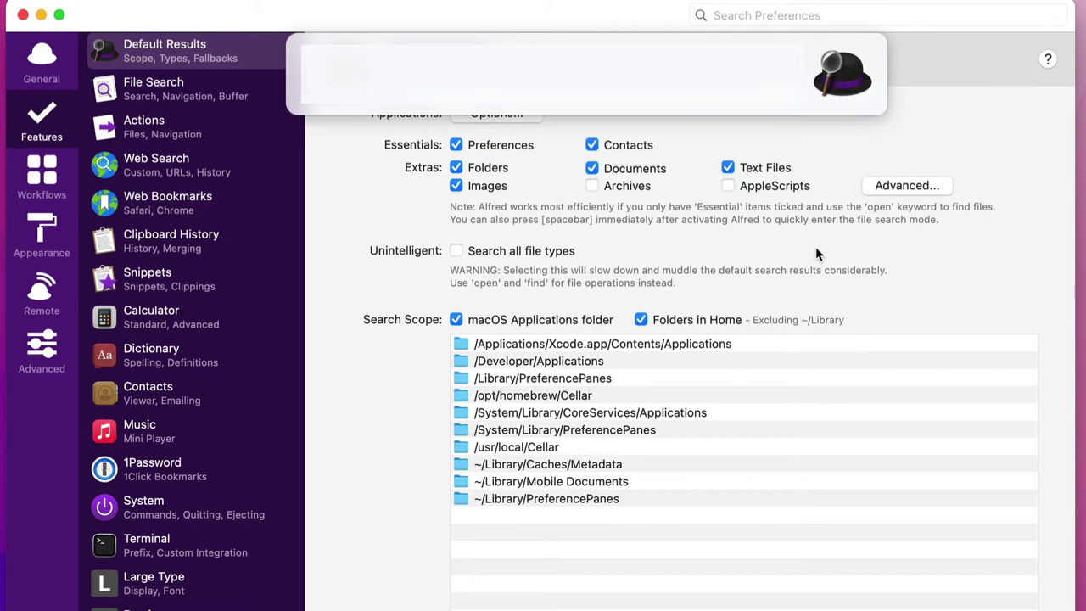
key("space")
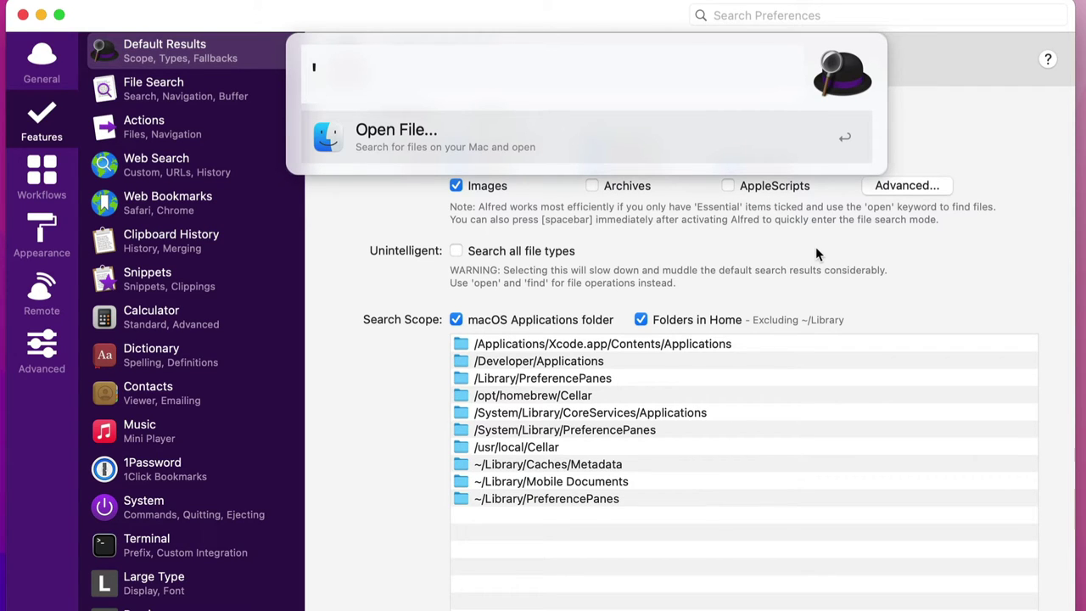
key("Down")
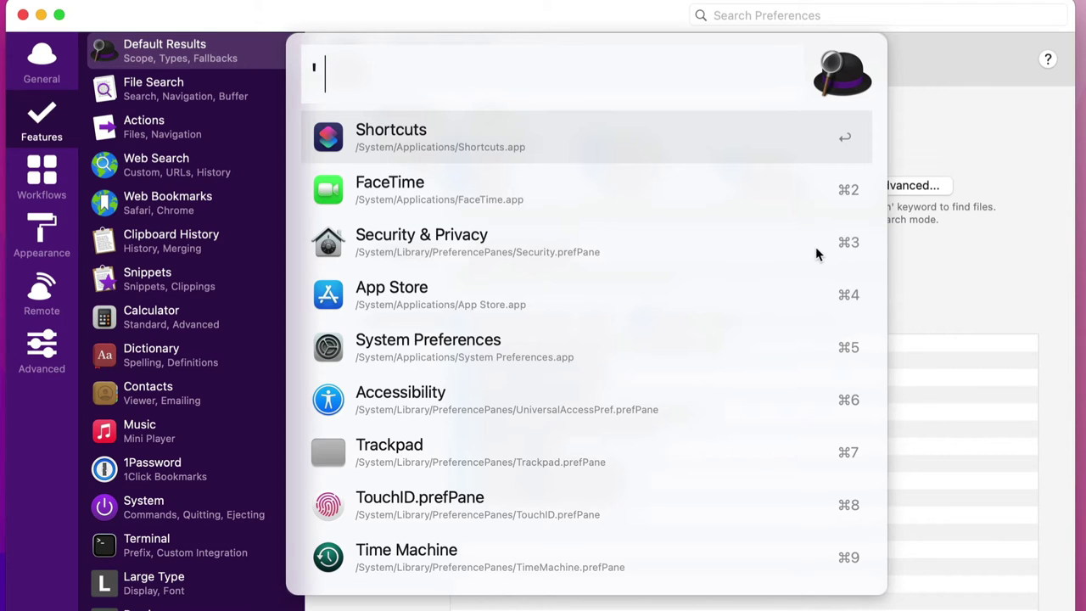
type("Chapter Three")
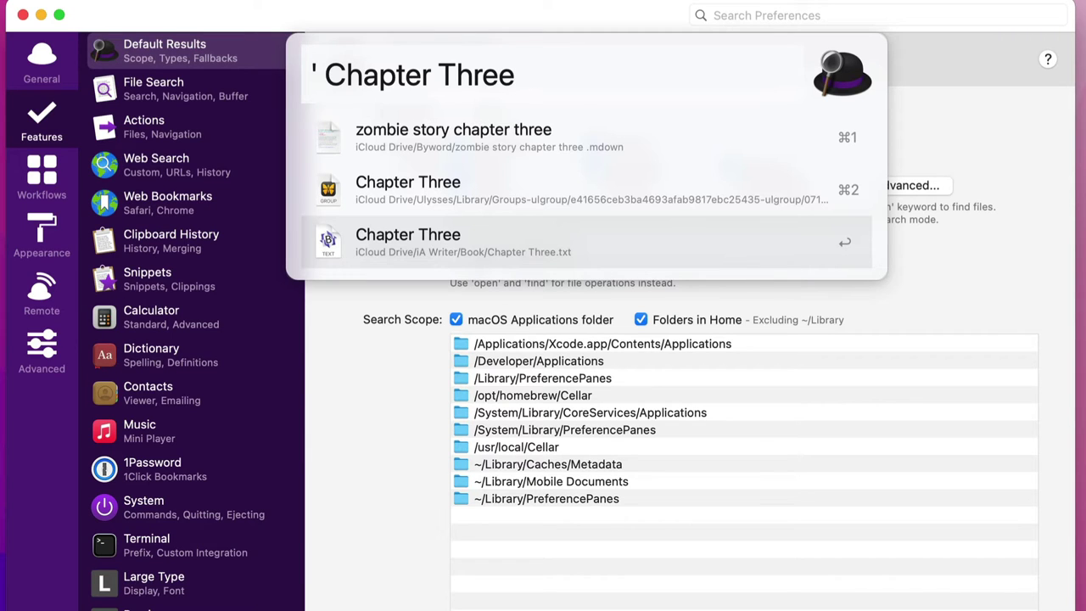
Search for 'Chapter Three' files and show the text file's actions.
key("Right")
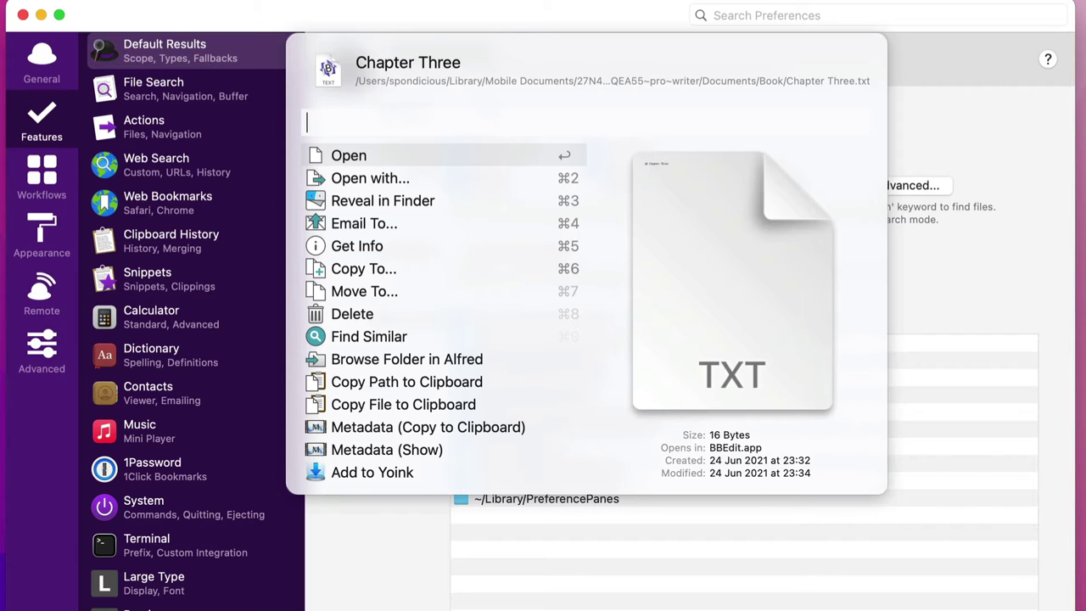
Browse the Open with… app list for Chapter Three.txt, then return to the results.
key("Down")
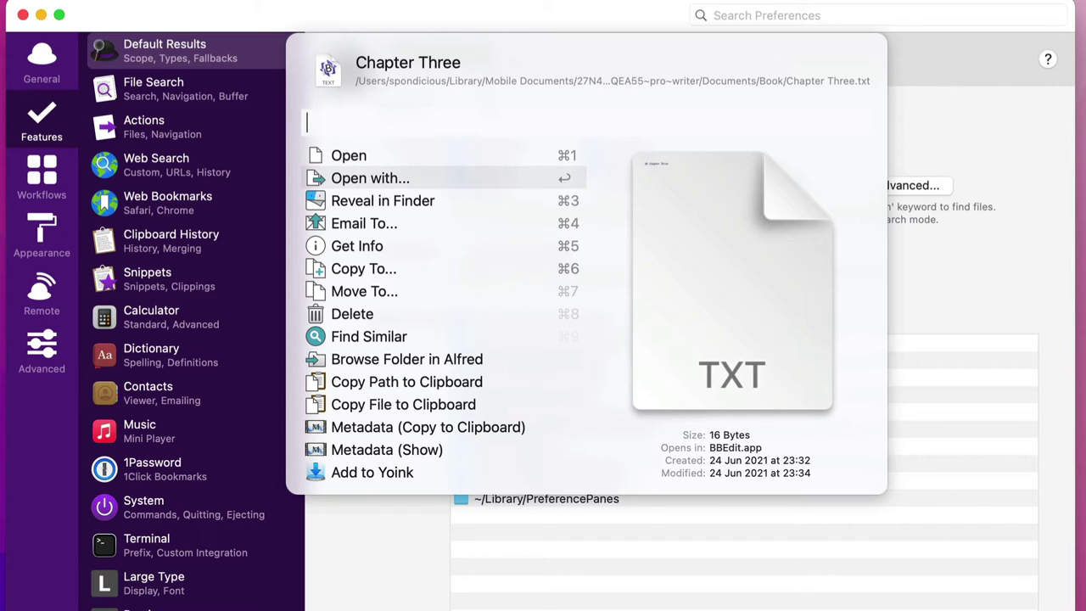
key("Return")
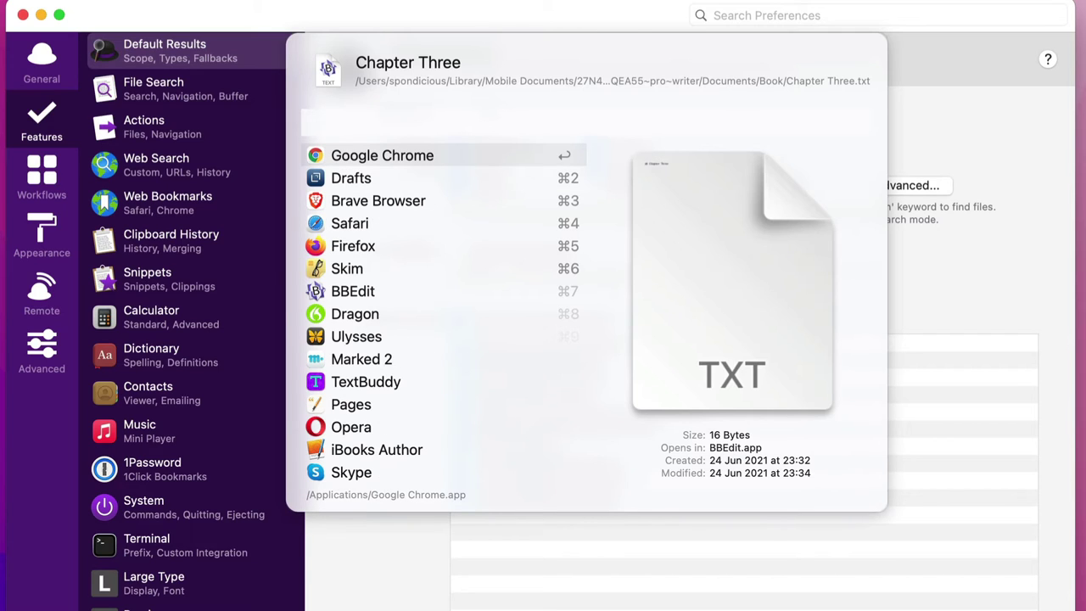
key("Down")
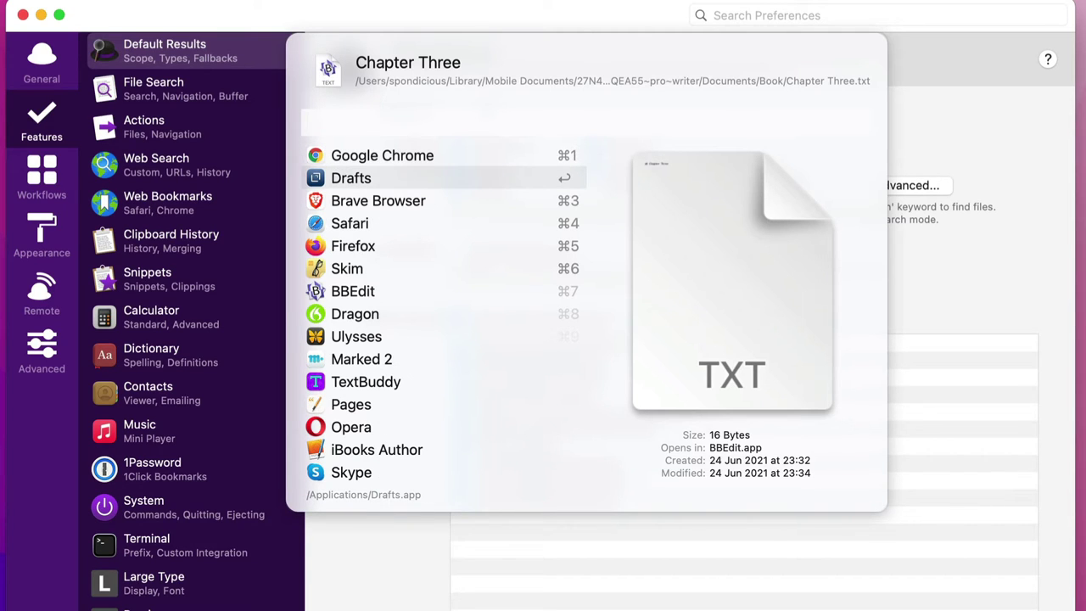
key("Down")
key("Down")
key("Down")
key("Down")
key("Down")
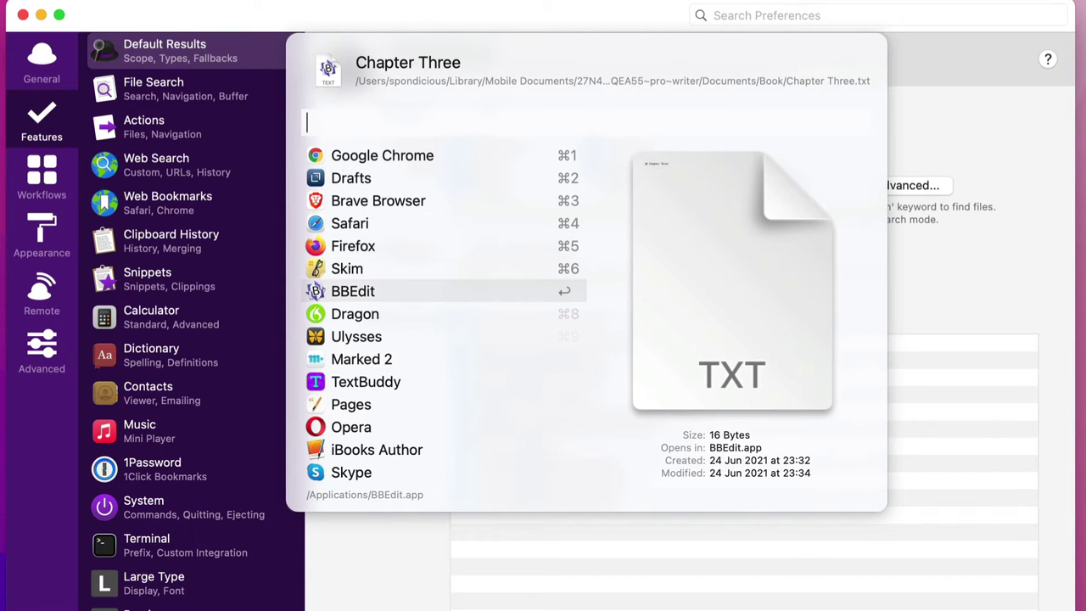
key("Down")
key("Down")
key("Down")
key("Down")
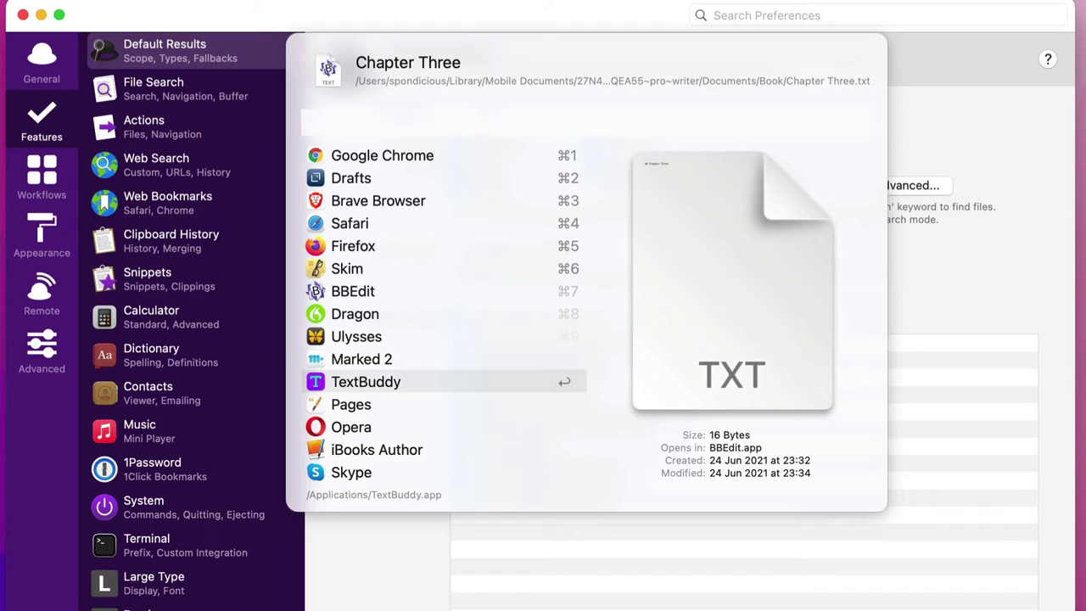
key("Escape")
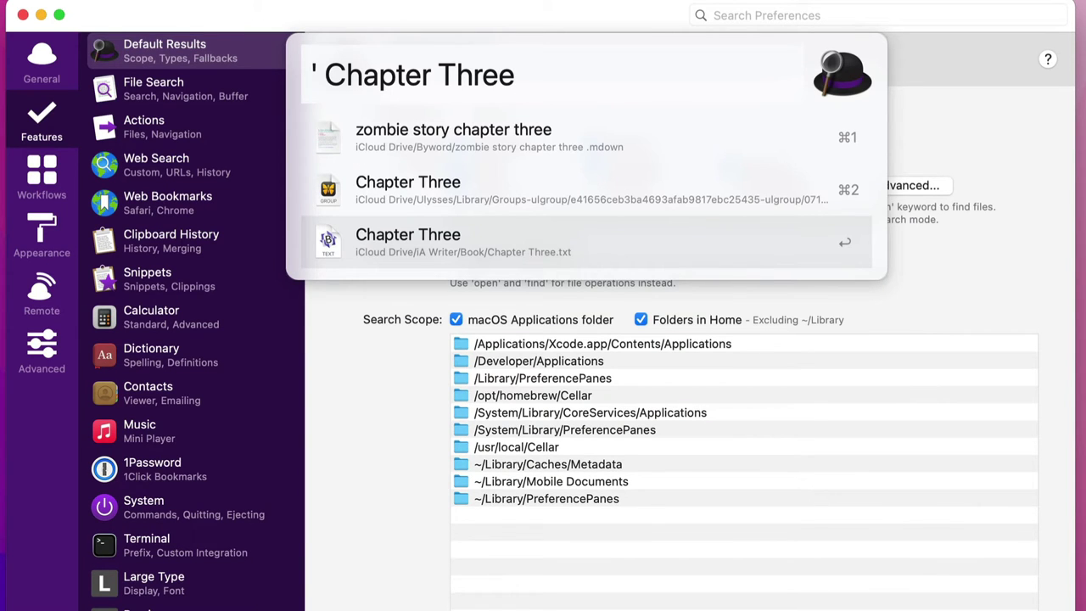
Reveal Chapter Three.txt in its Book folder through Alfred's Reveal in Finder action.
key("Right")
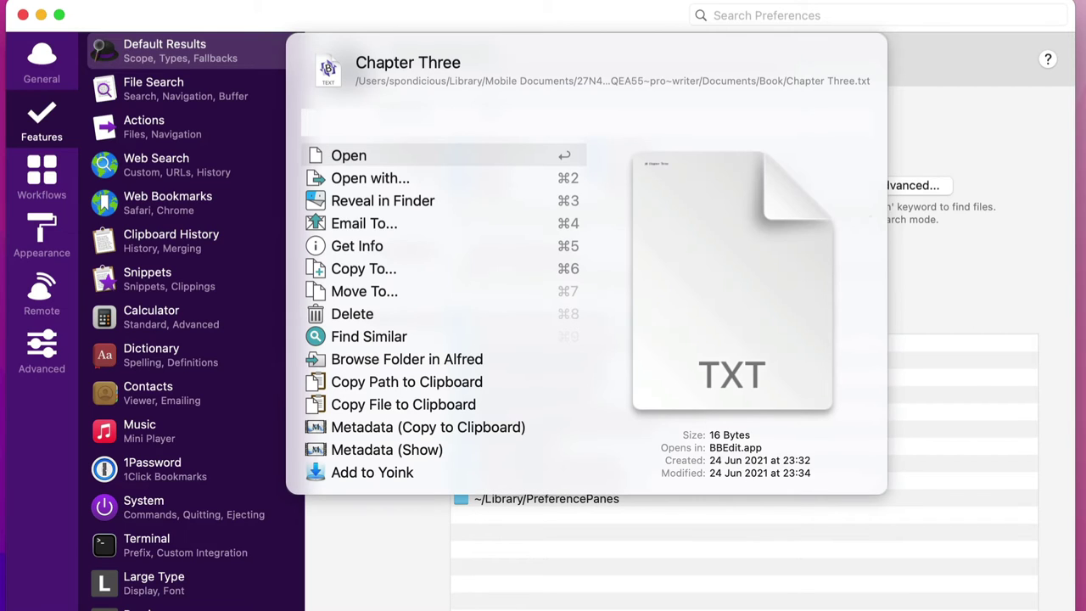
key("Down")
key("Down")
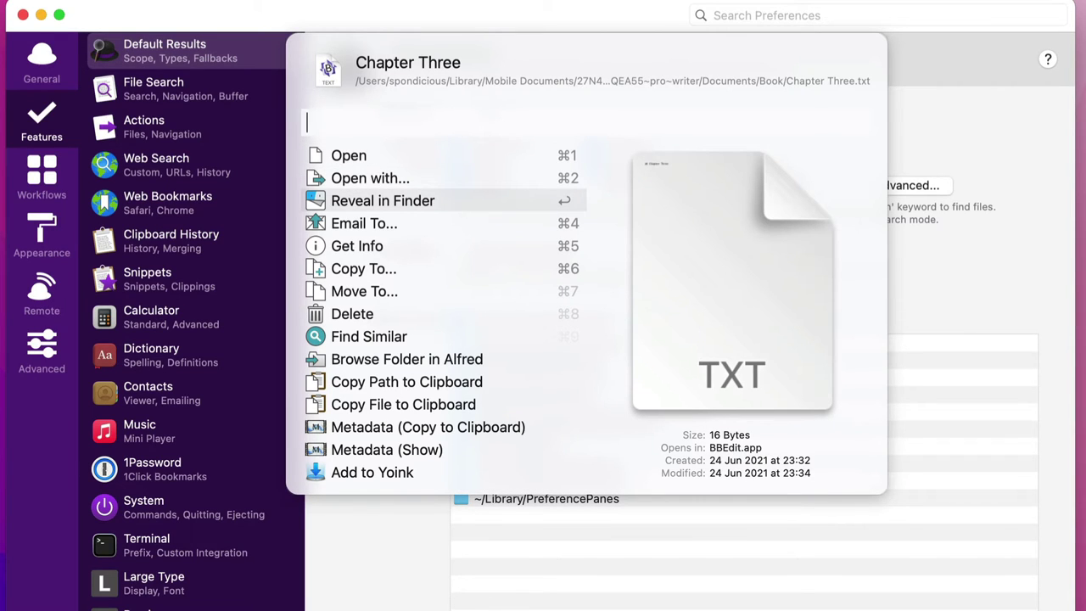
key("Return")
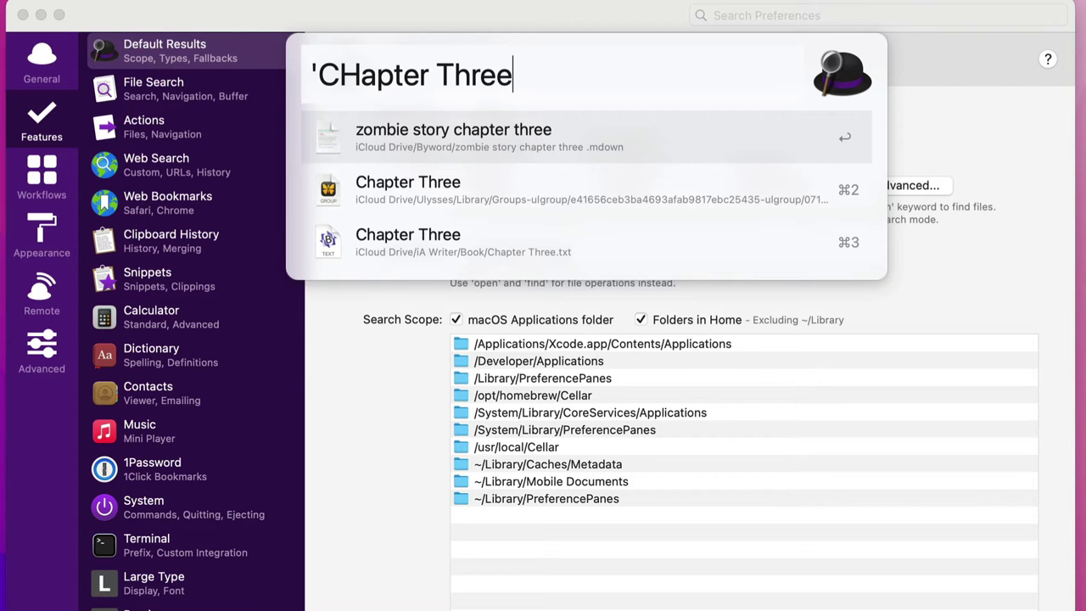
Find the file again with 'find Chapter Three', then close the Finder Book window.
key("super+BackSpace")
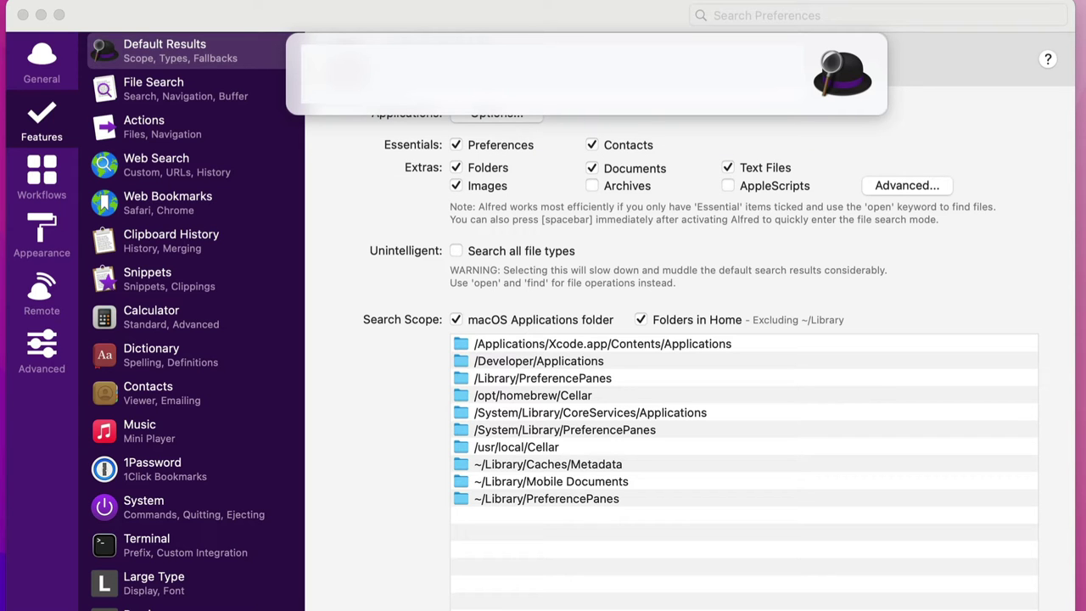
type("find")
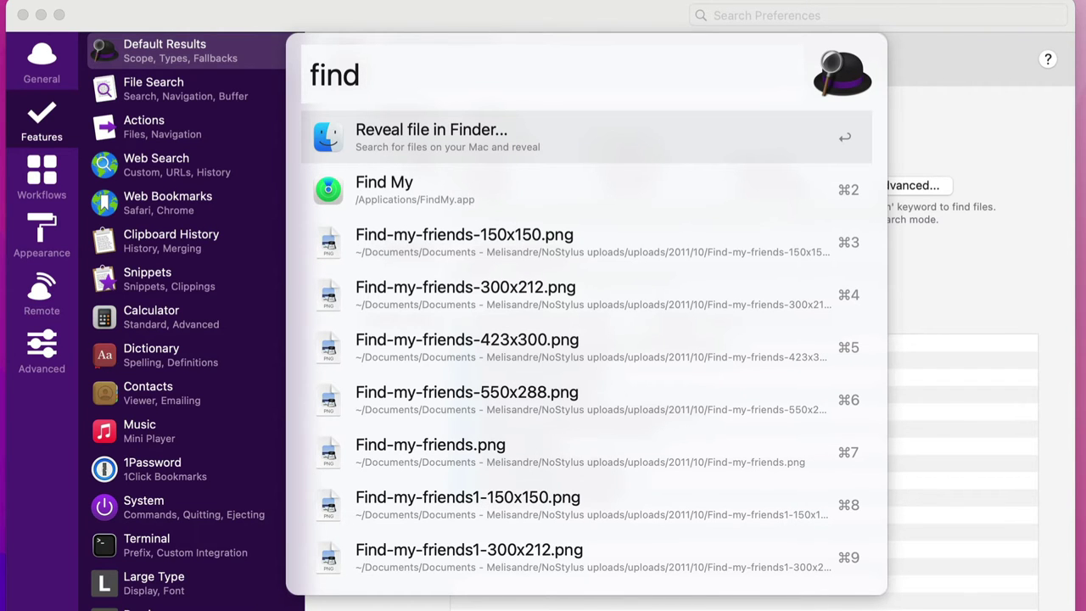
type(" CHapter Three")
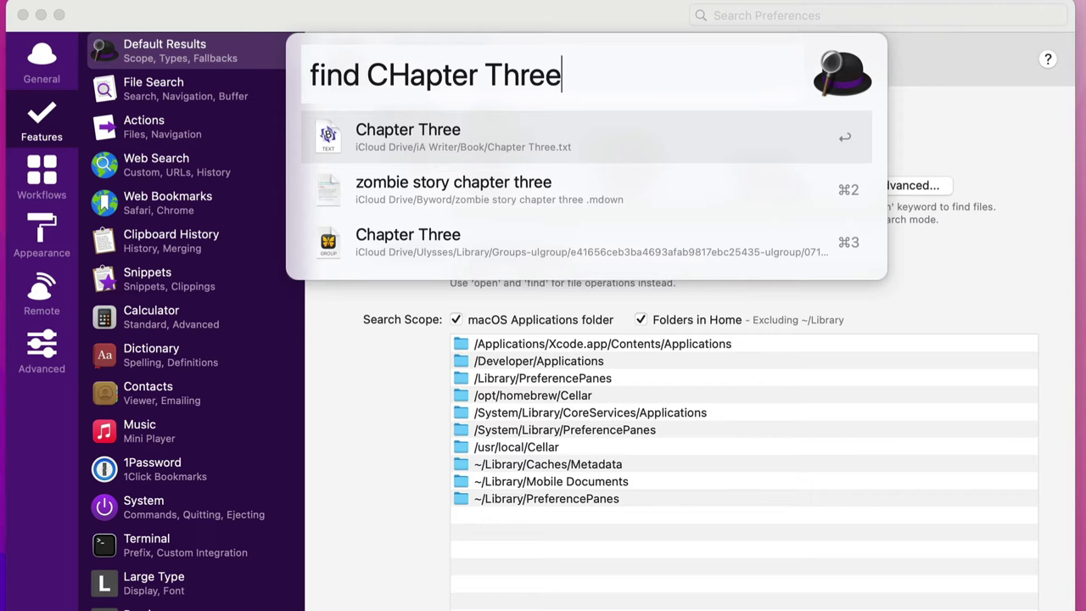
key("Escape")
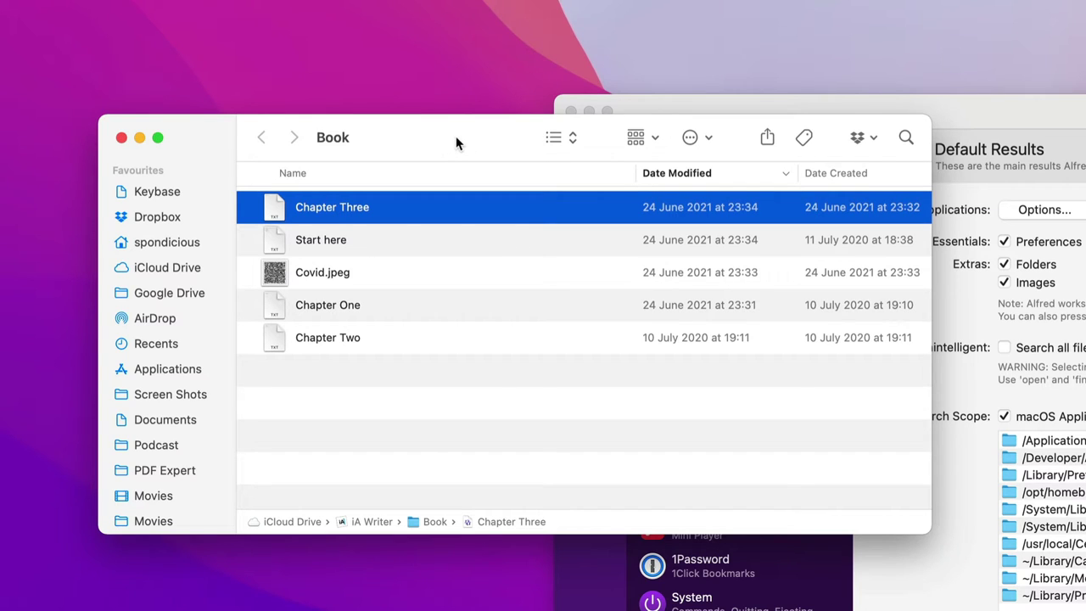
left_click(121, 139)
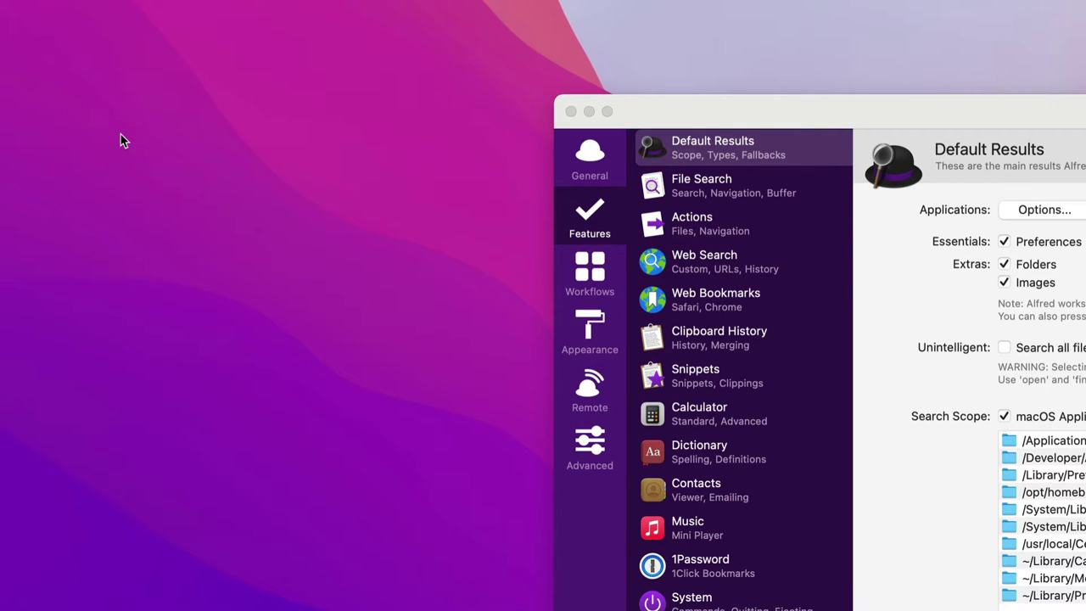
Search 'tags Som Energia solar' to list four Electric-folder PDFs, then clear the query.
key("alt+space")
type("t")
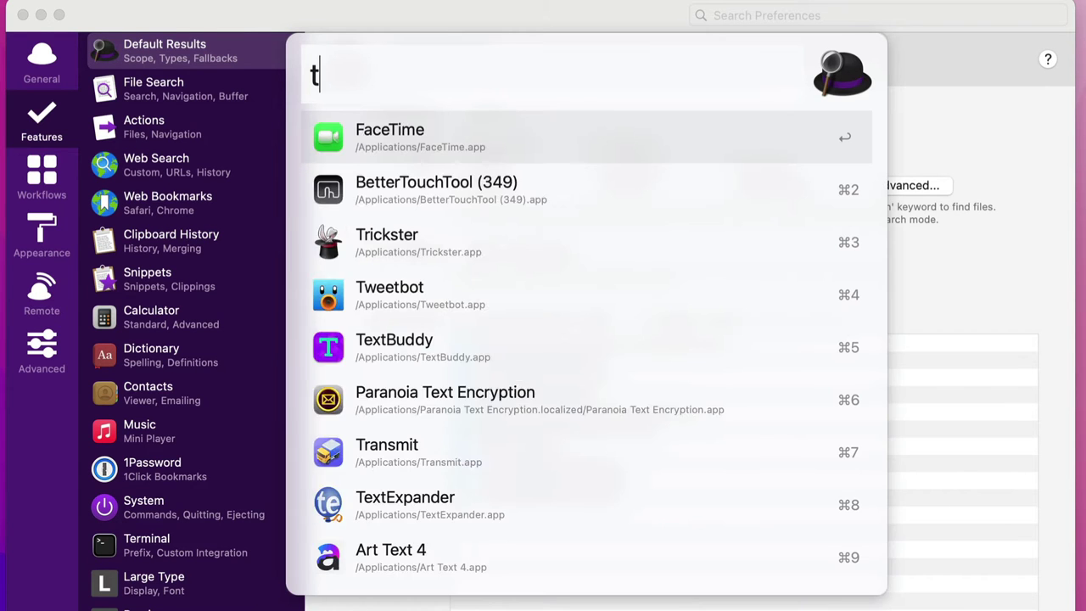
type("ags")
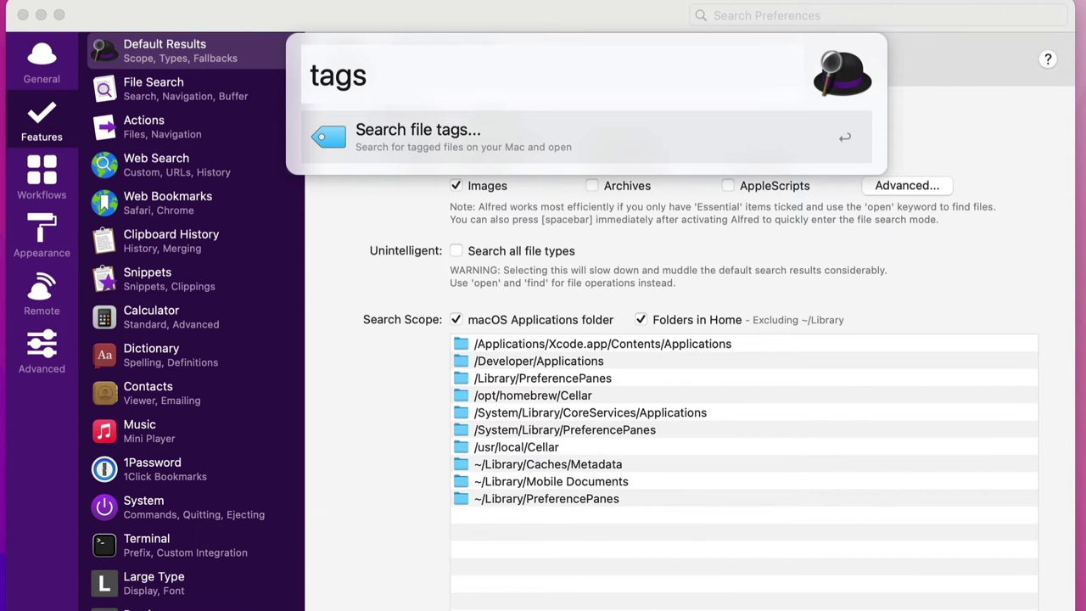
type(" Some en")
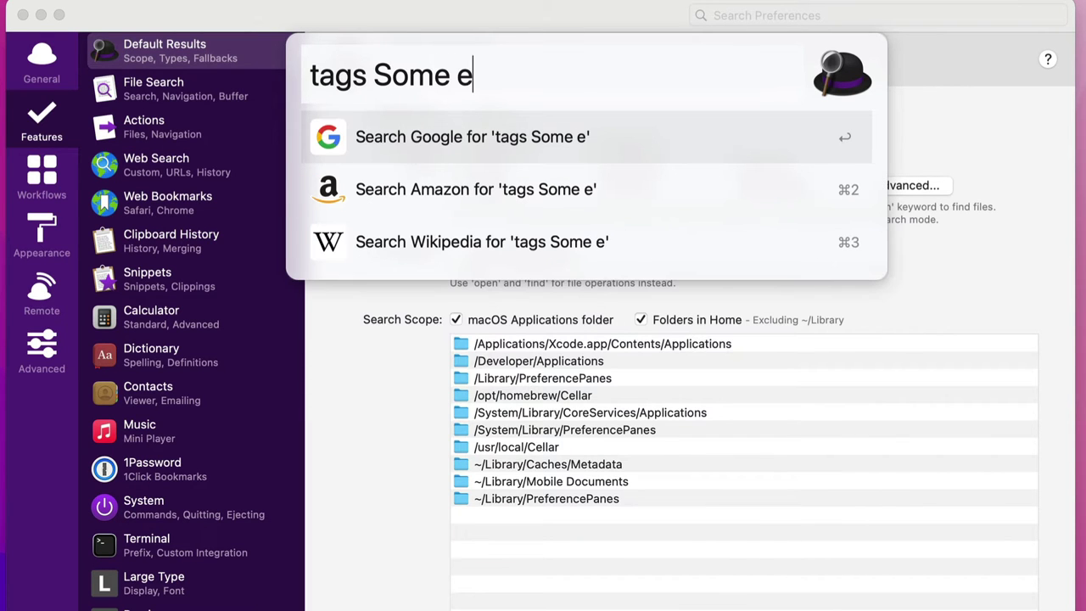
key("BackSpace")
key("BackSpace")
key("BackSpace")
key("BackSpace")
type("Energia")
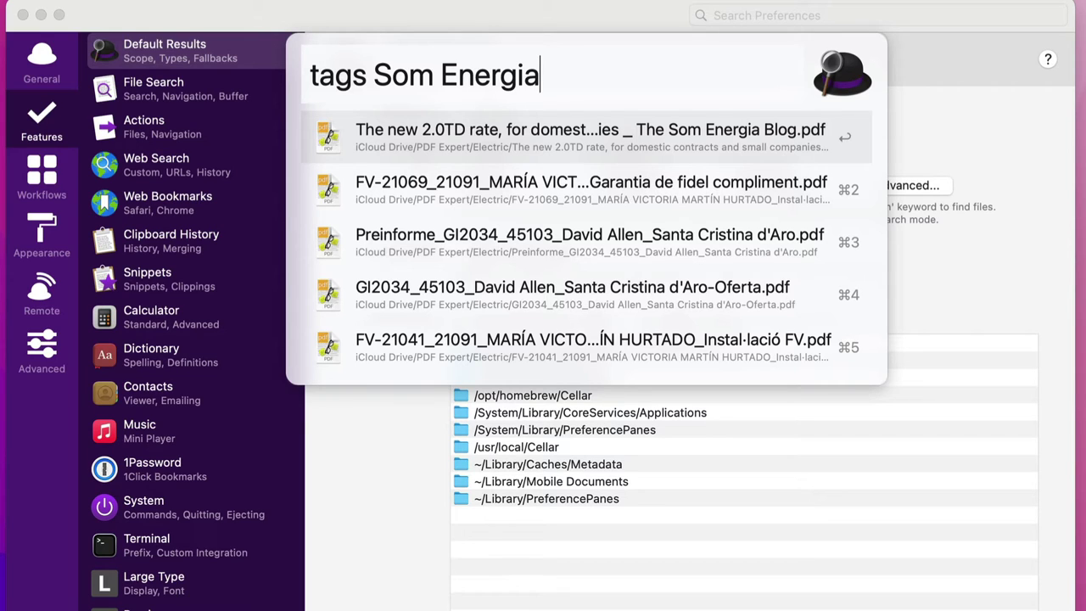
type("solar")
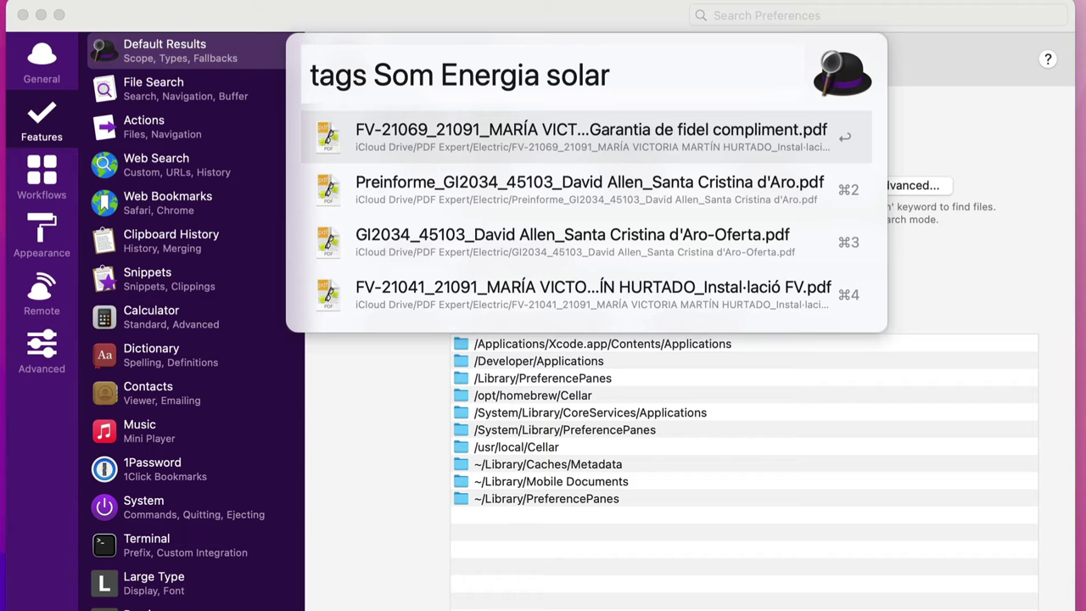
key("BackSpace")
key("BackSpace")
key("BackSpace")
key("BackSpace")
key("BackSpace")
key("BackSpace")
key("BackSpace")
key("BackSpace")
key("BackSpace")
key("BackSpace")
key("BackSpace")
key("BackSpace")
key("BackSpace")
key("BackSpace")
key("BackSpace")
key("BackSpace")
key("BackSpace")
key("BackSpace")
key("BackSpace")
key("BackSpace")
key("BackSpace")
key("BackSpace")
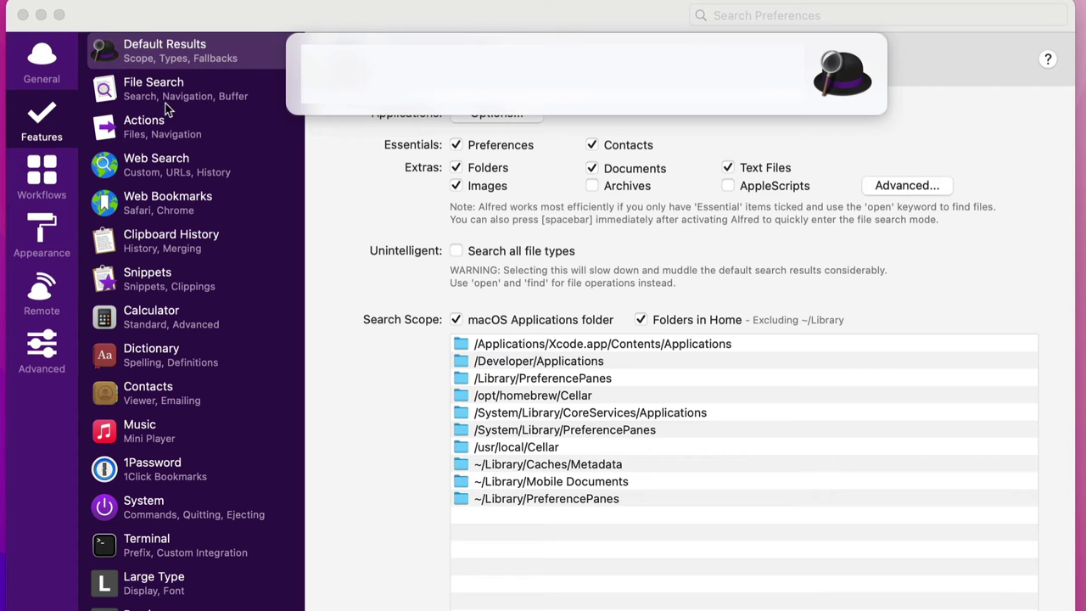
Open File Search settings, search 'in dictation', and open Voice control test.rtf in TextEdit.
left_click(191, 100)
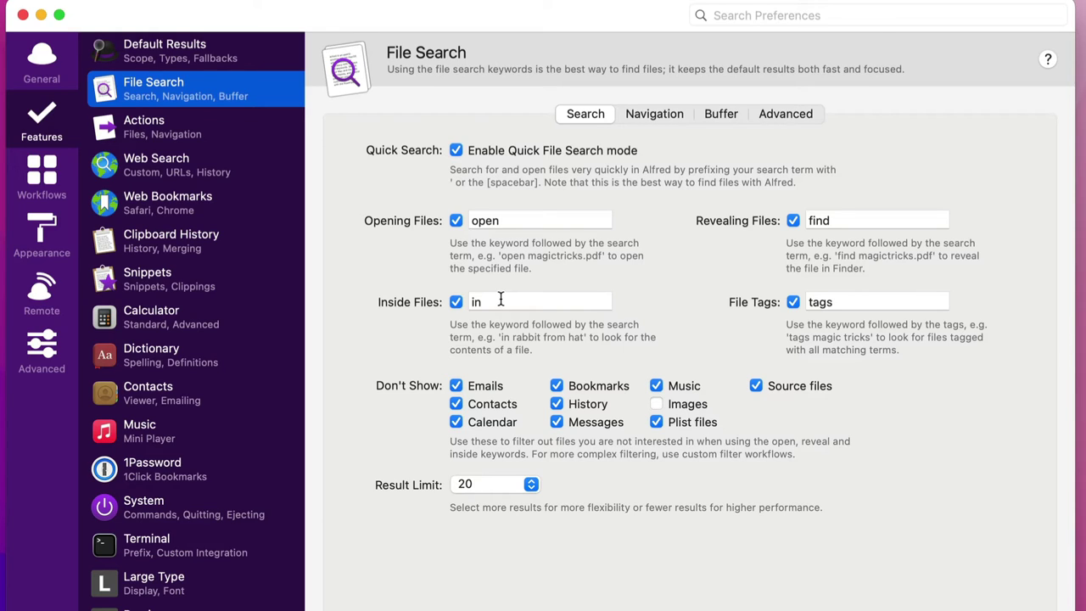
key("alt+space")
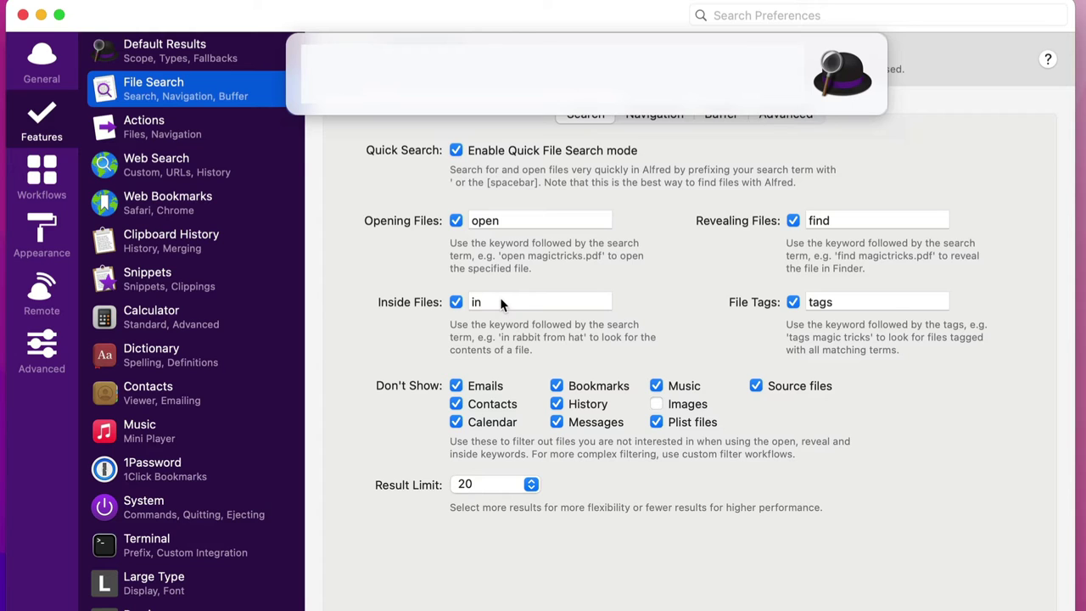
type("in")
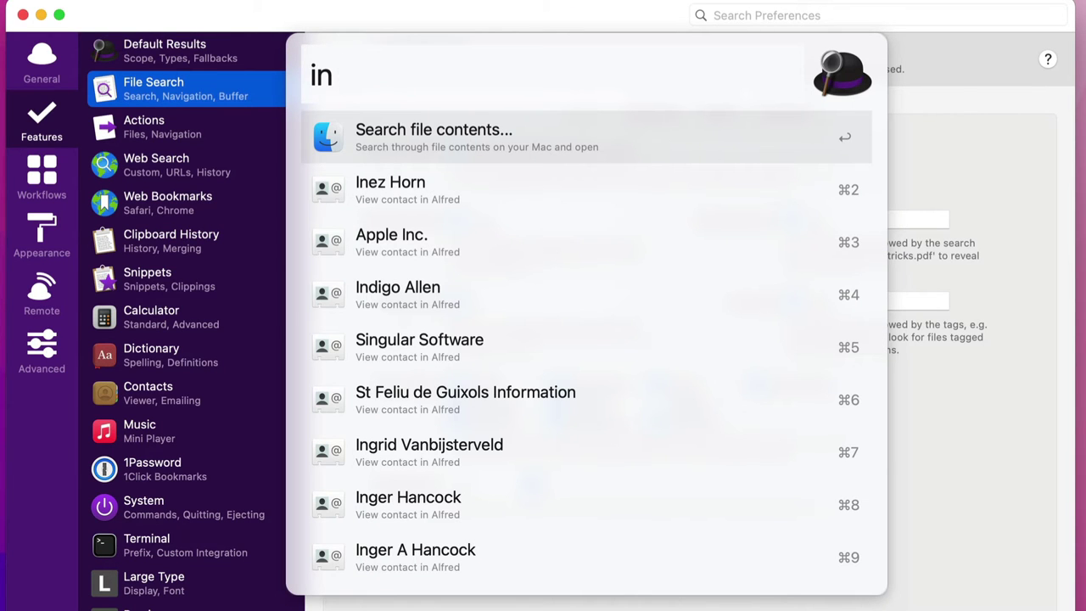
type(" dictatio")
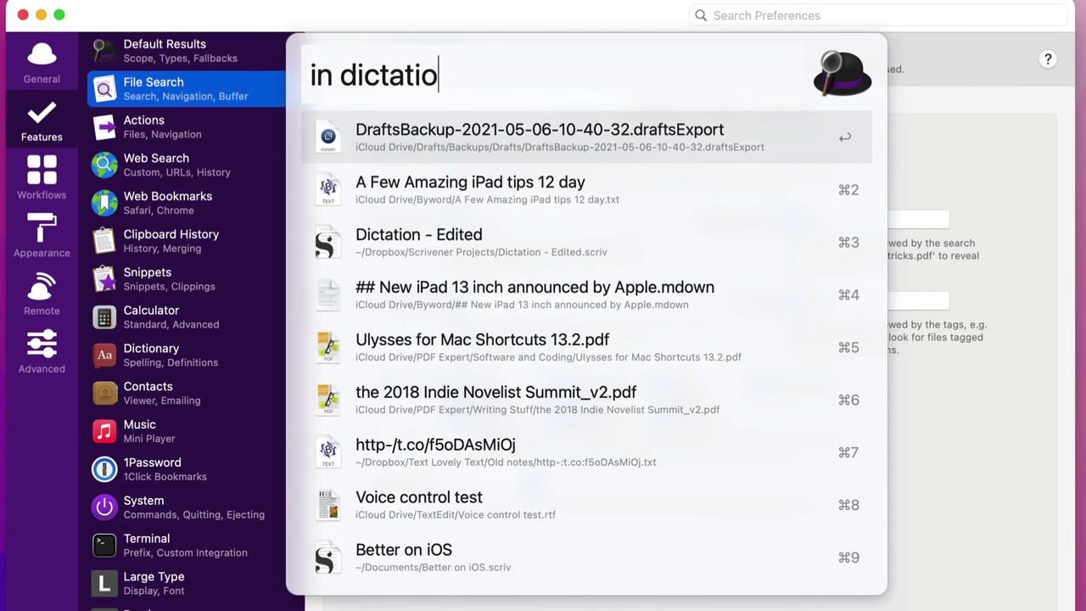
type("n")
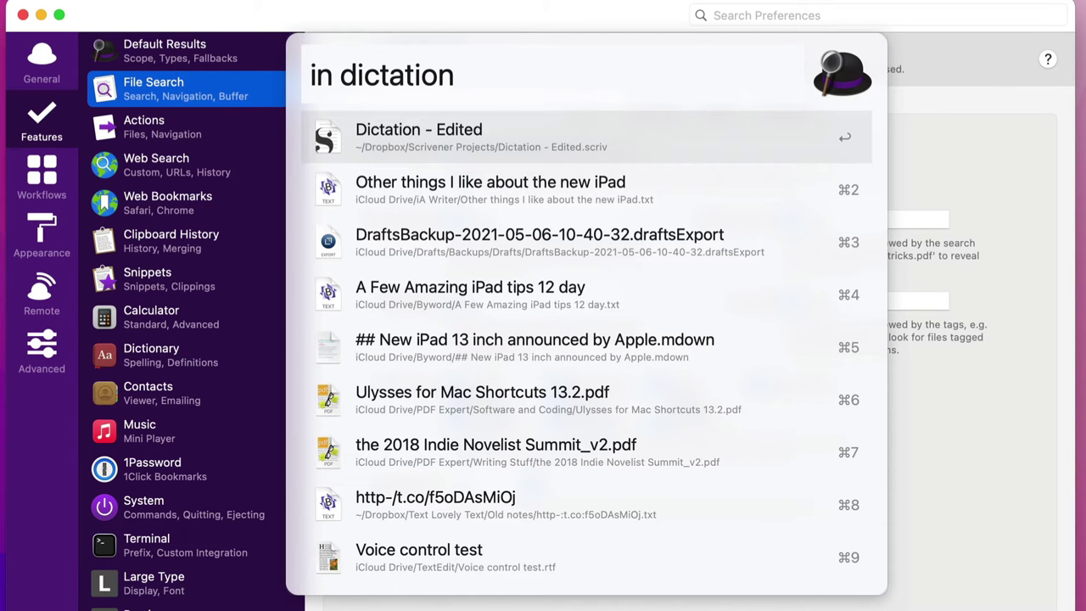
key("Down")
key("Down")
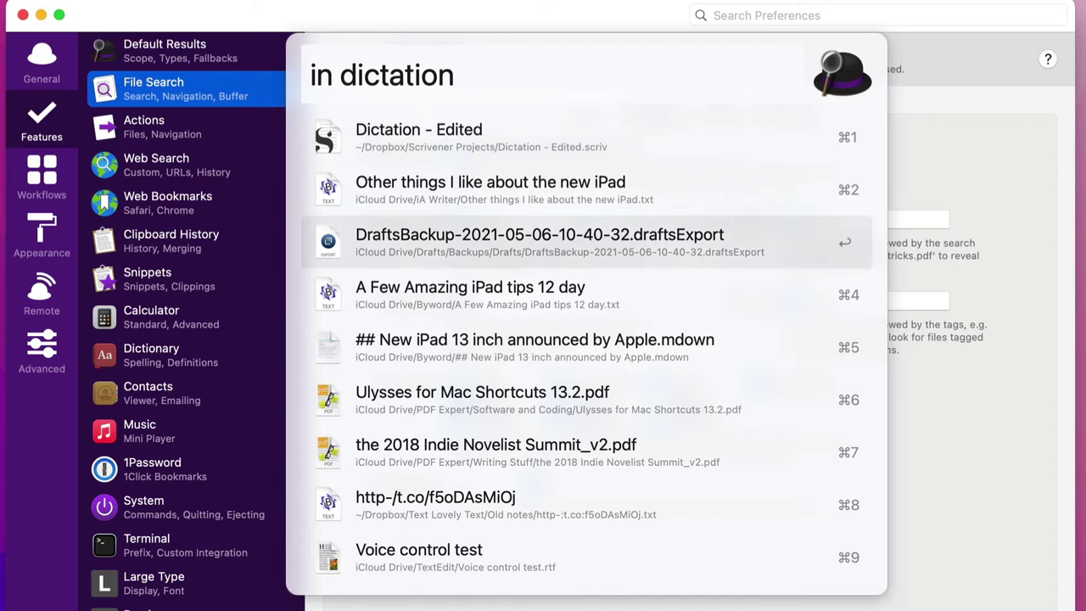
key("Down")
key("Down")
key("Down")
key("Down")
key("Down")
key("Down")
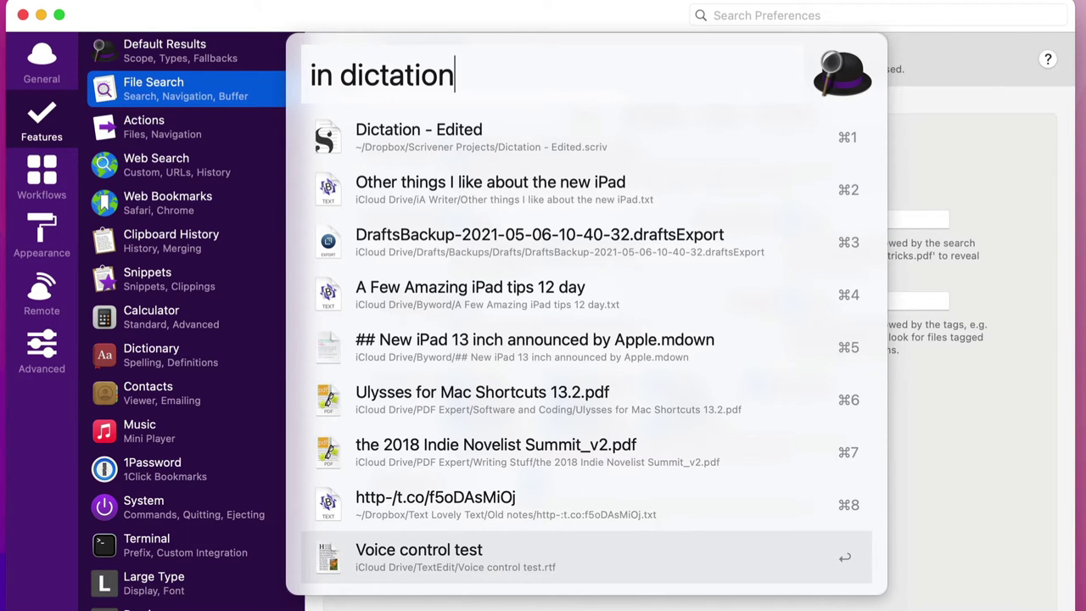
key("Return")
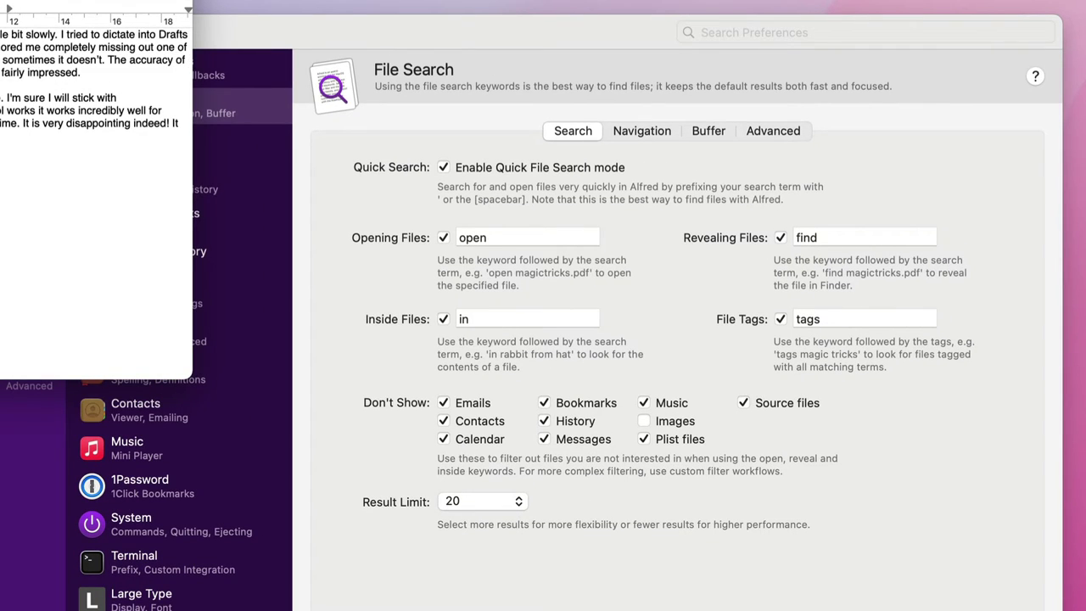
Put away the Voice control test document and summon an empty Alfred launcher.
key("super+m")
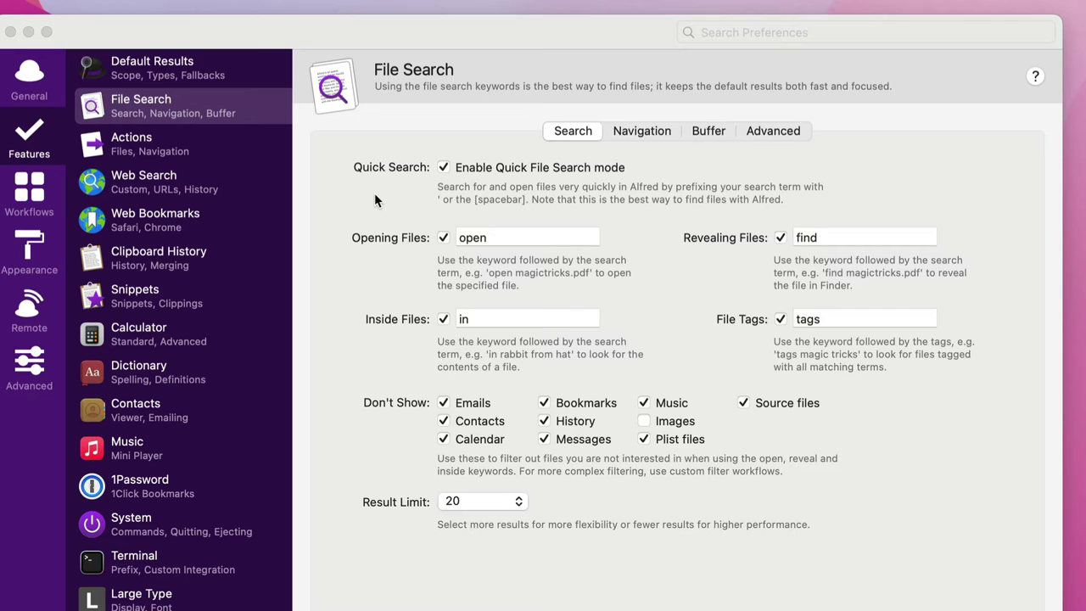
key("alt+space")
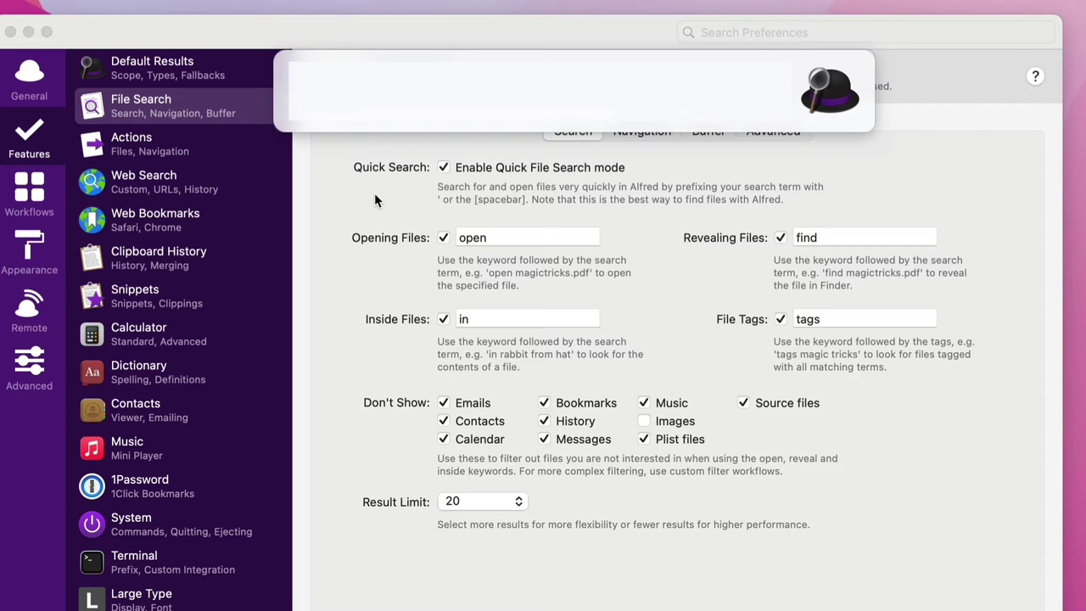
Search 'tech' and open the Technimoto Figueres contact card.
type("tech")
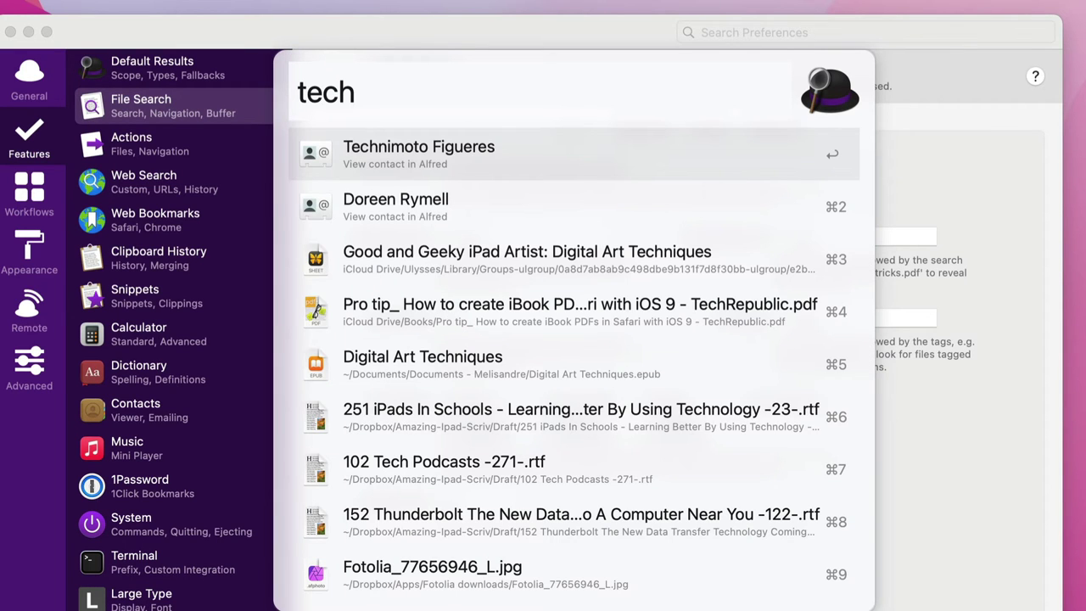
key("Return")
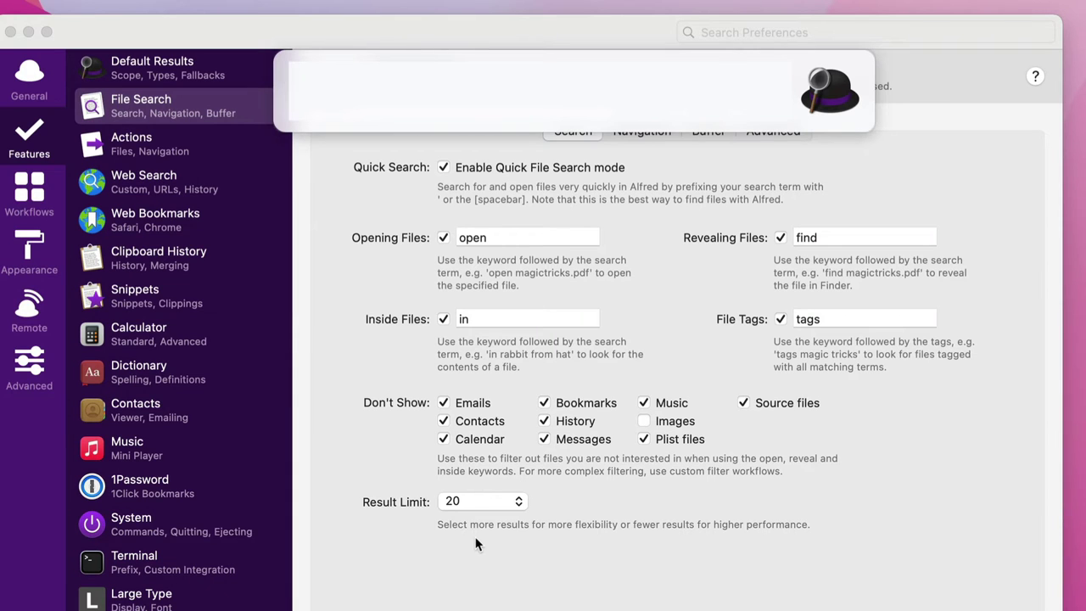
type("tech")
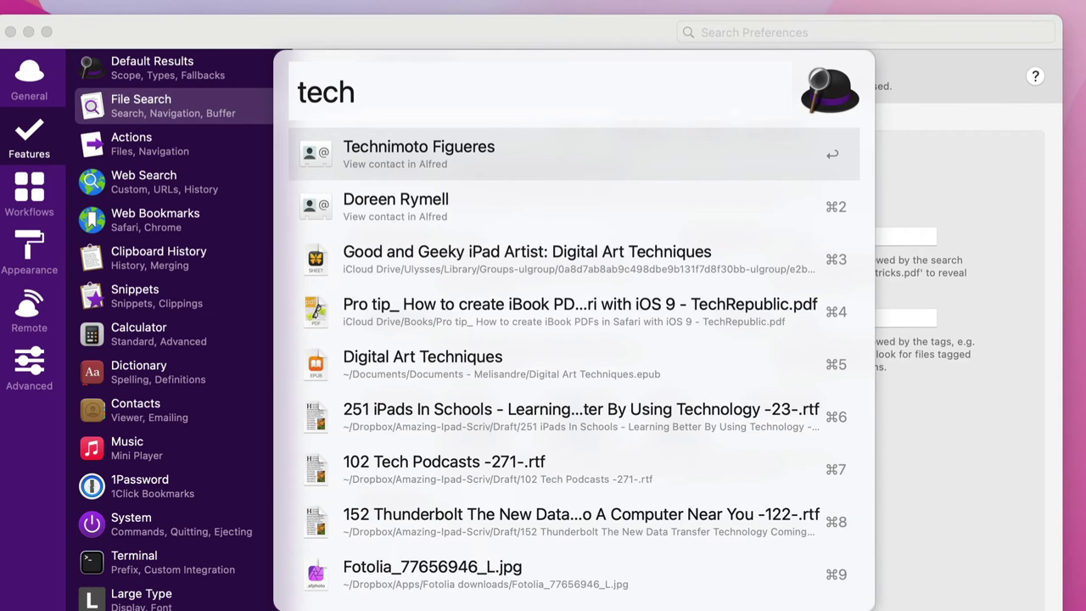
key("Return")
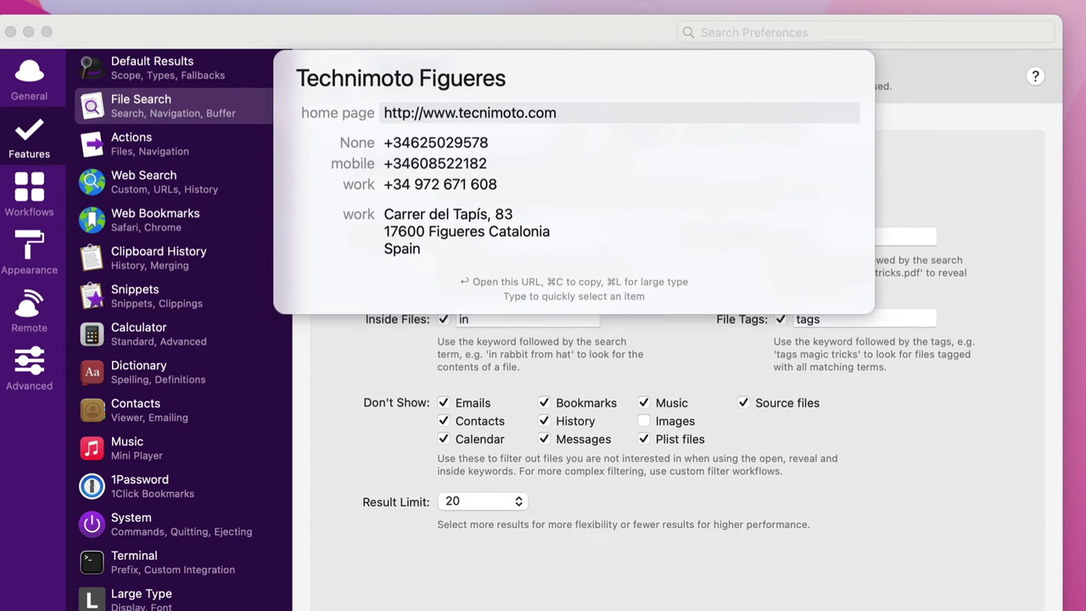
Show the first phone number in large type, then move down to the work address.
key("Down")
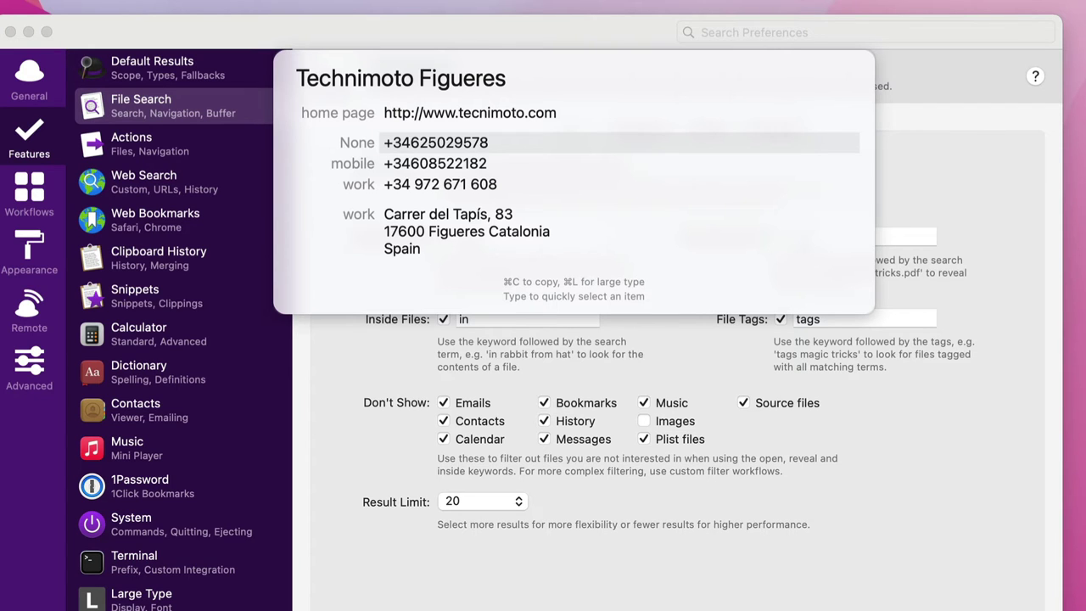
key("super+l")
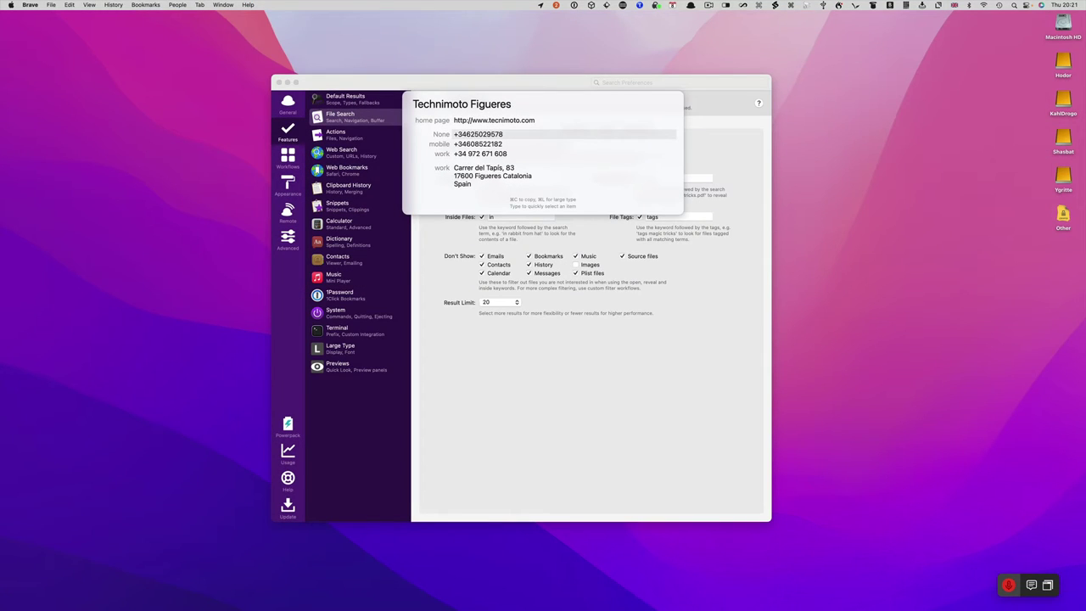
key("Down")
key("Down")
key("Down")
key("Down")
key("Down")
key("Down")
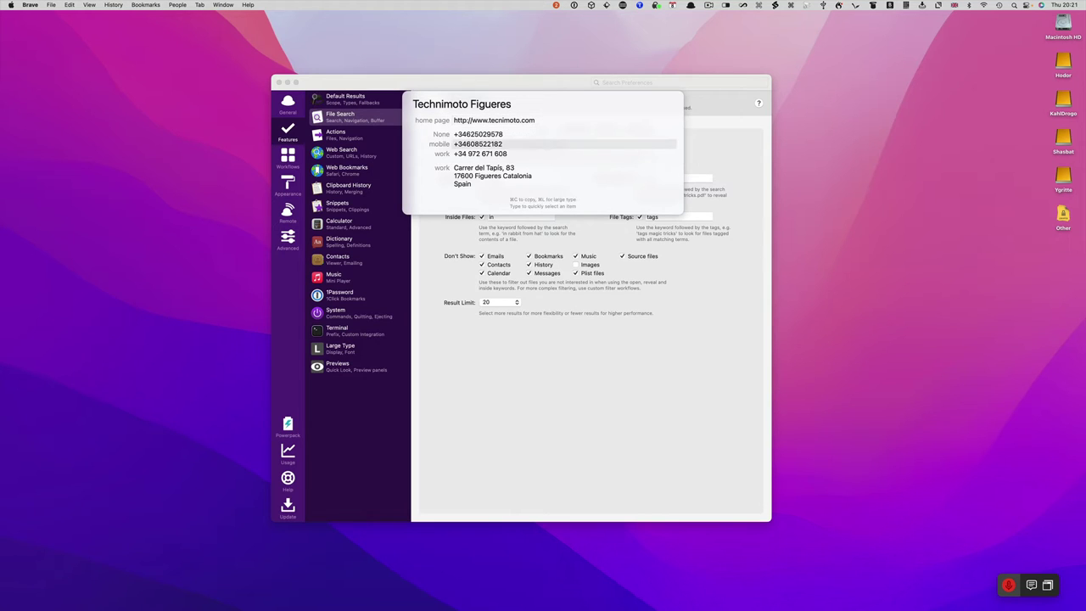
key("Down")
key("Down")
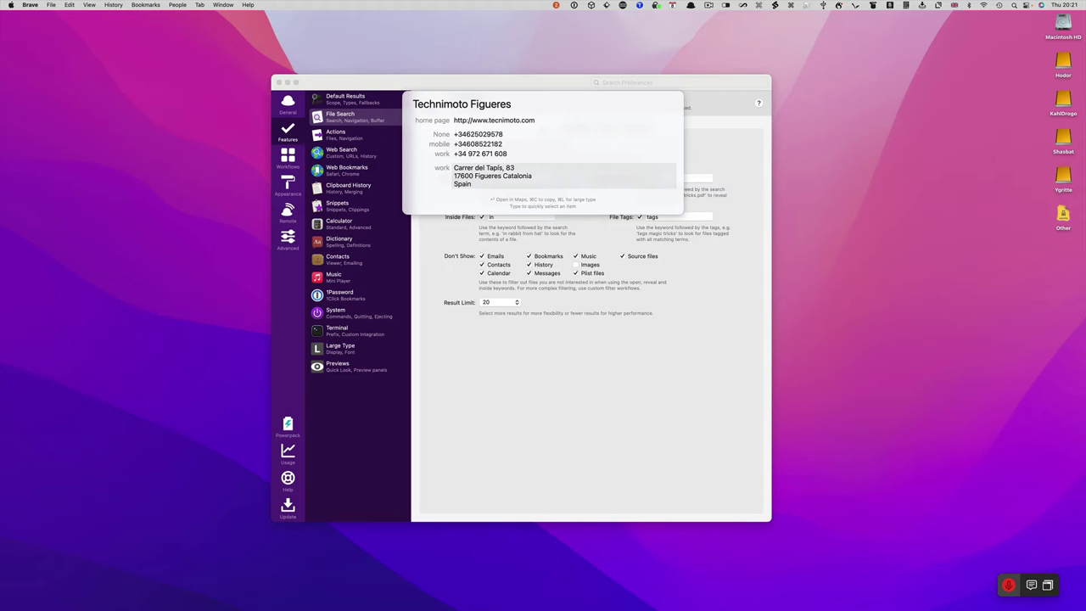
Open the contact's work address in Maps, then close the Maps window.
key("Return")
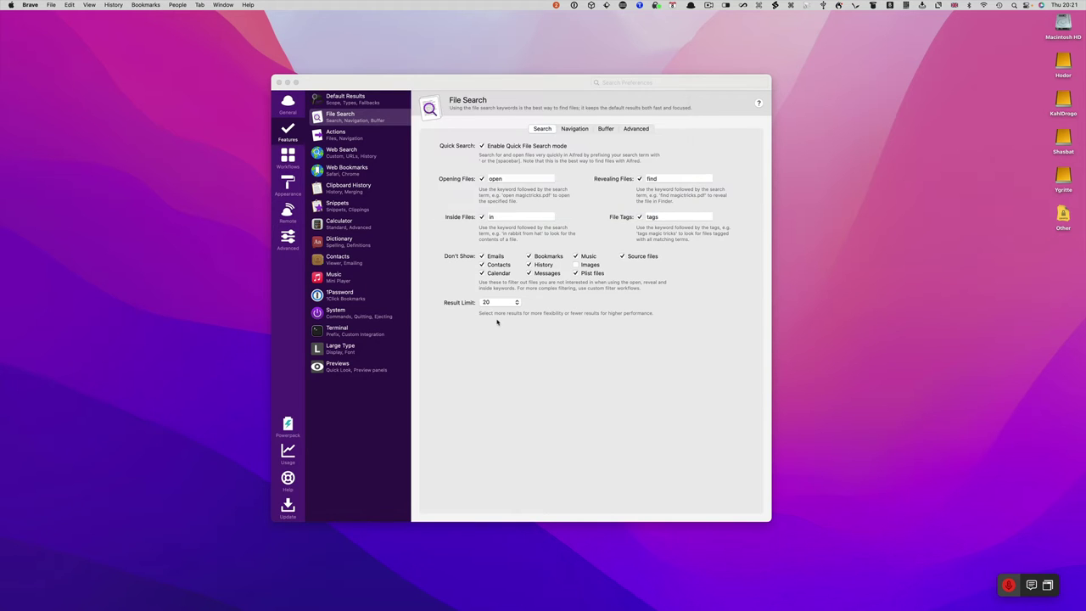
left_click(141, 90)
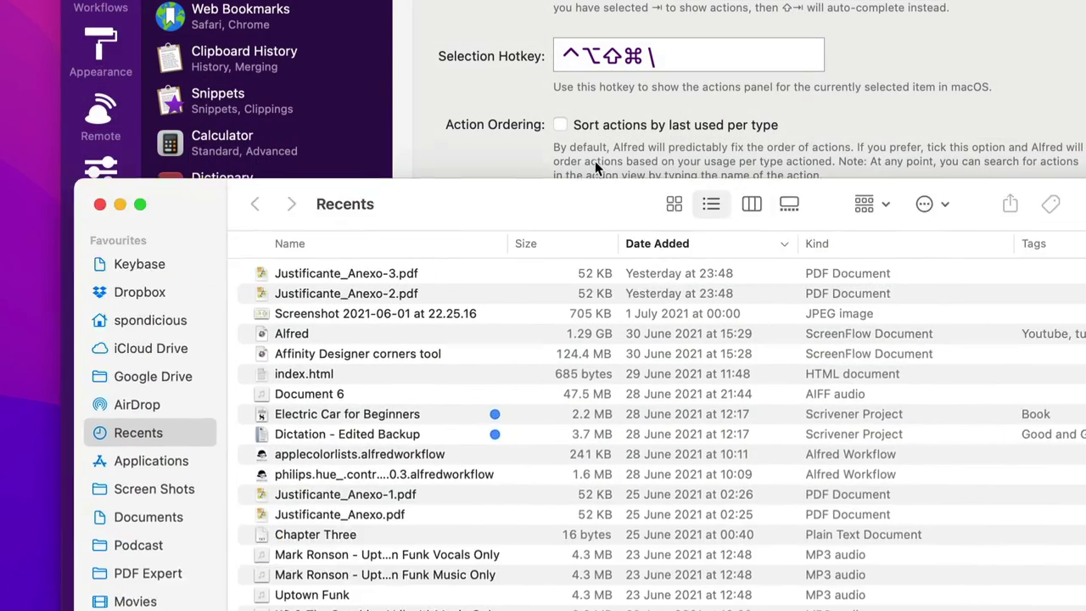
Select index.html in Finder Recents and open it in BBEdit via Alfred's Open with… list.
left_click_drag(619, 202, 552, 34)
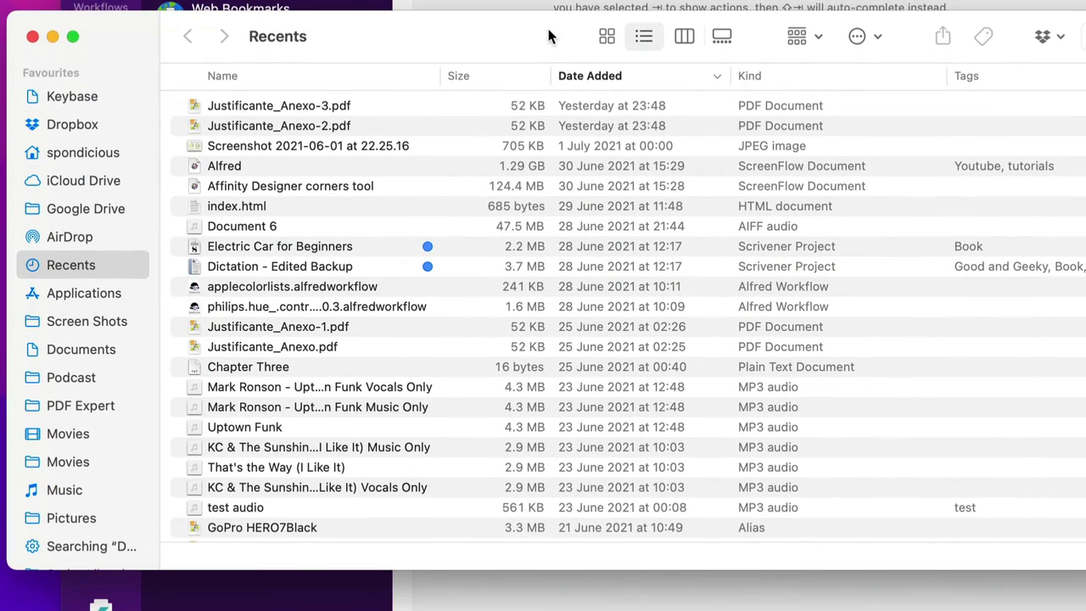
left_click(292, 207)
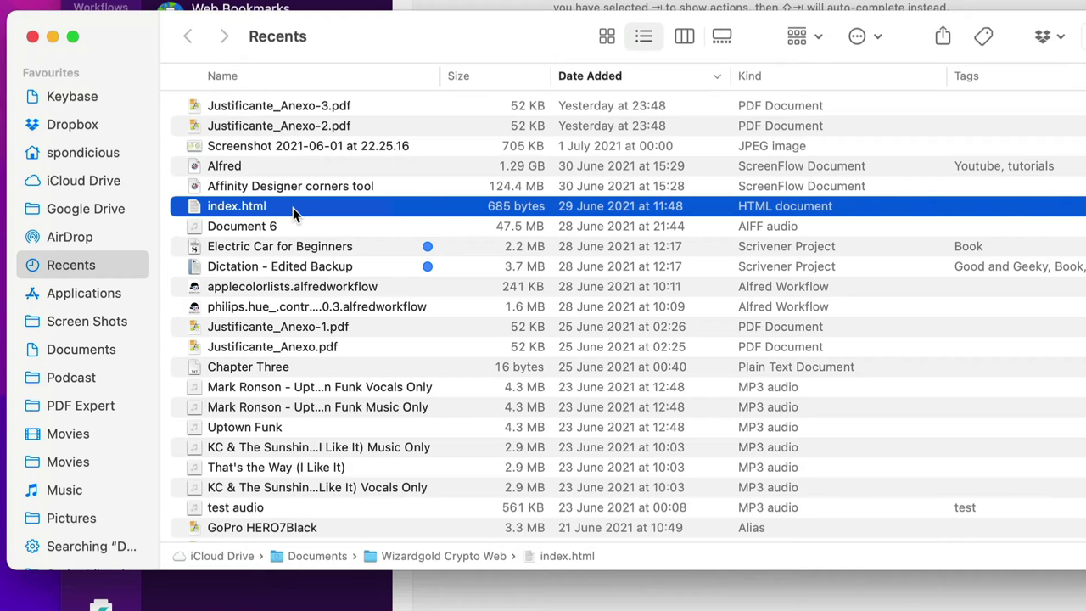
key("alt+super+backslash")
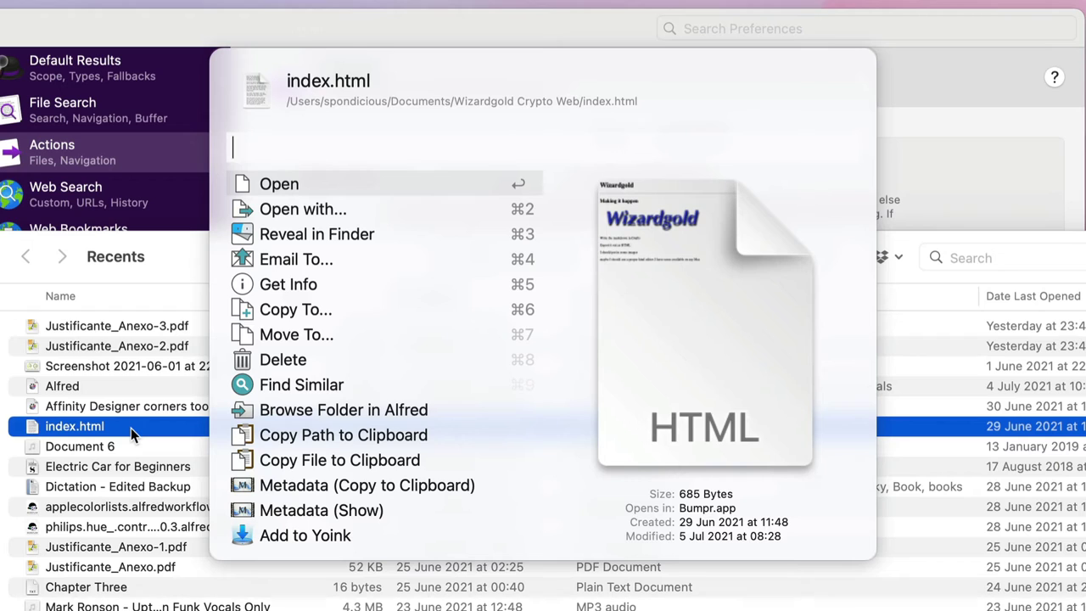
key("Down")
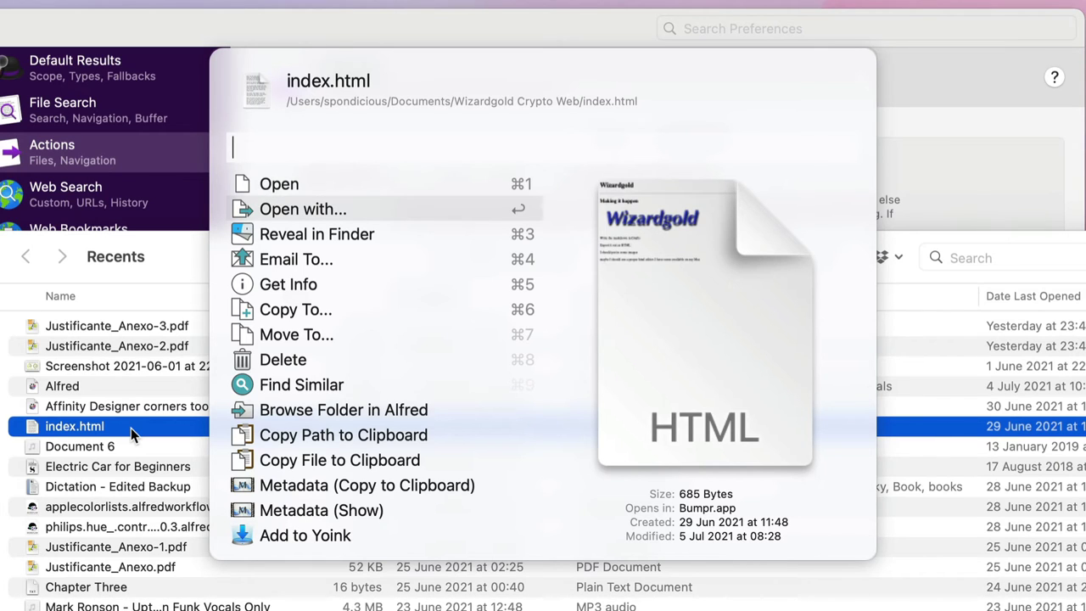
key("Return")
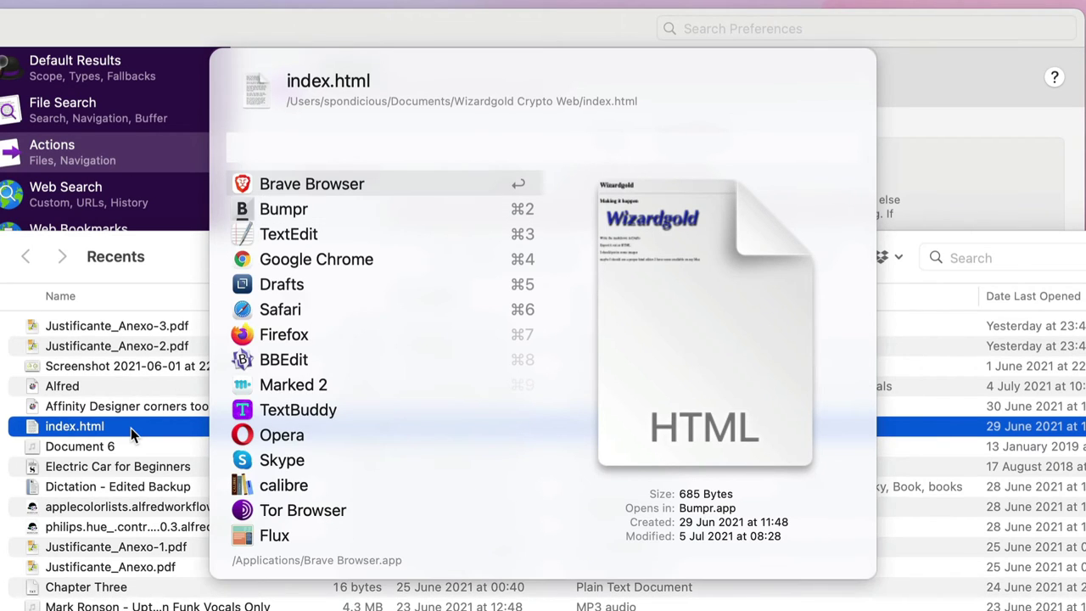
key("Down")
key("Down")
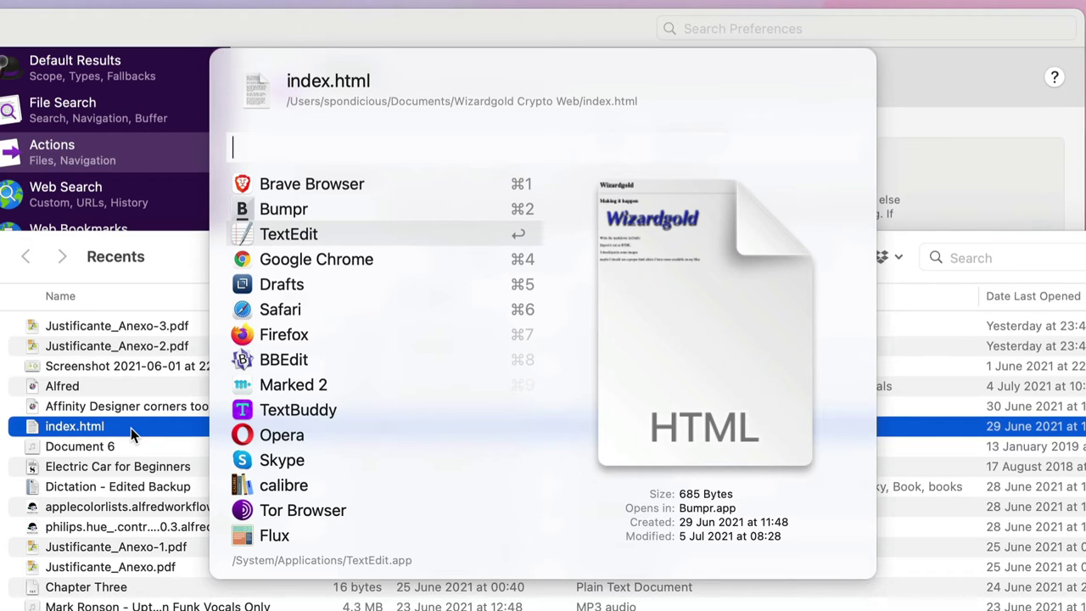
key("Down")
key("Down")
key("Down")
key("Down")
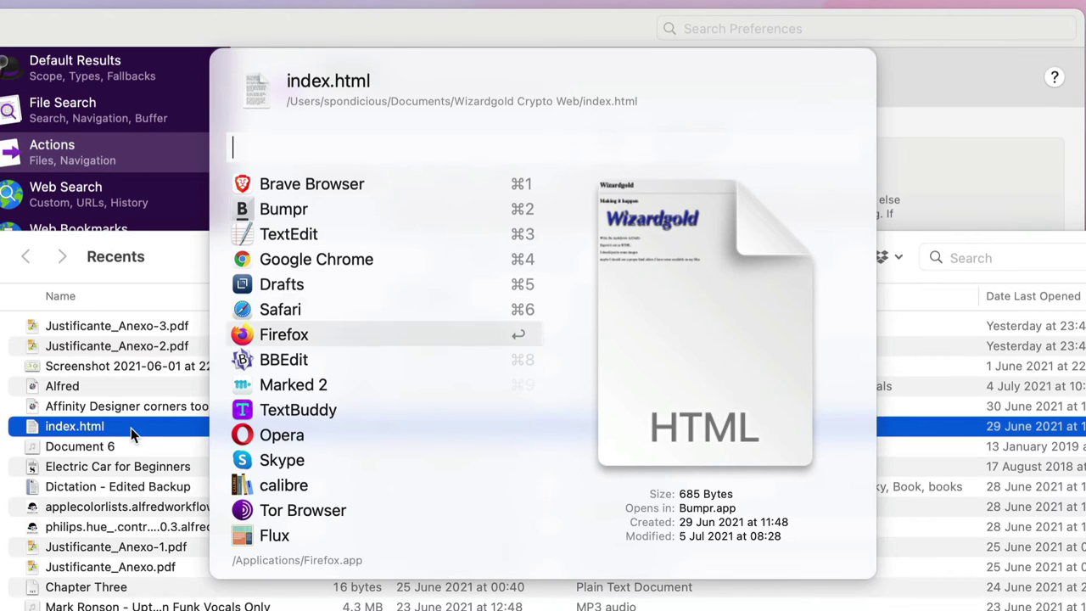
key("Down")
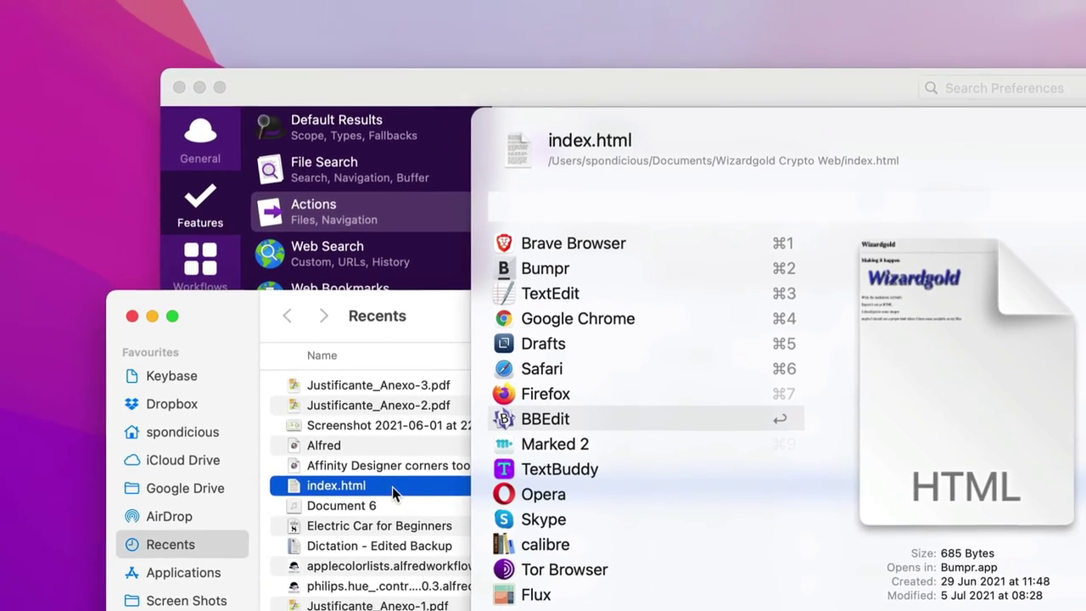
key("Escape")
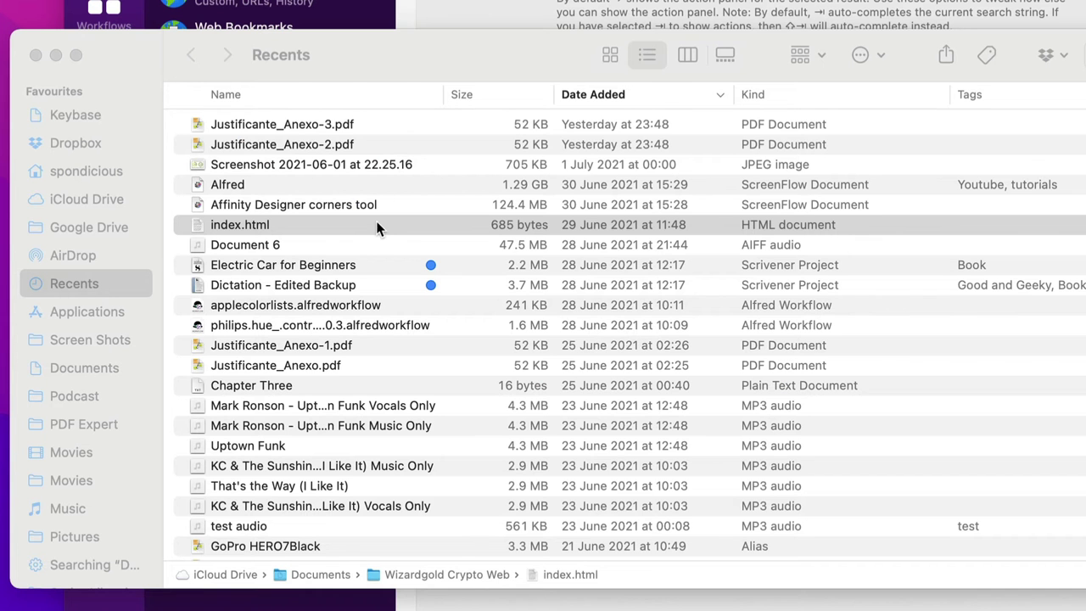
Browse index.html's Wizardgold Crypto Web folder in Alfred, preview Wizardgoldblue.png, then close the launcher.
left_click(378, 231)
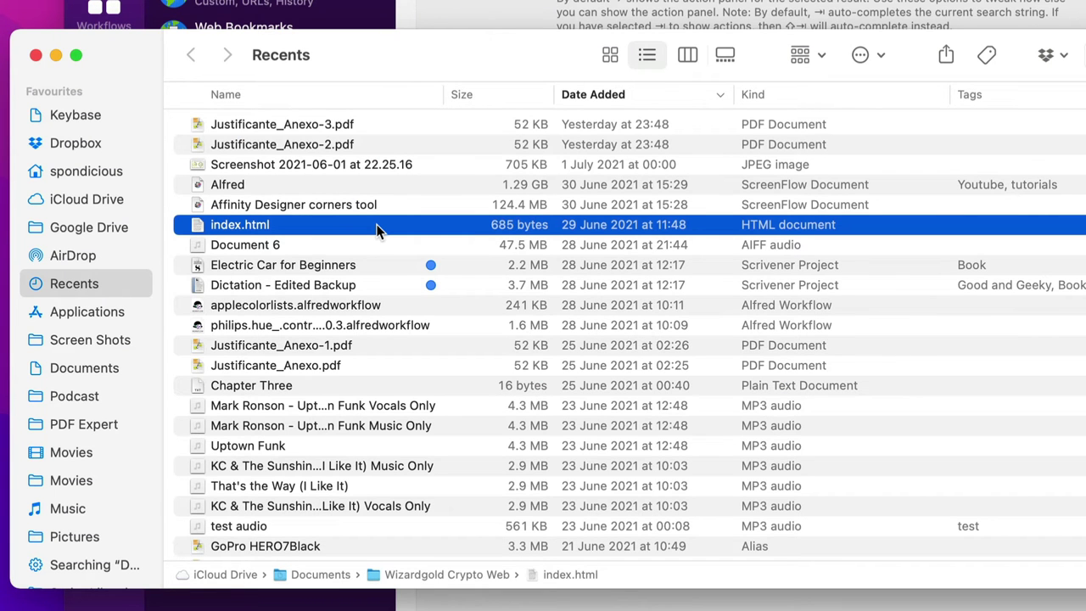
key("super+slash")
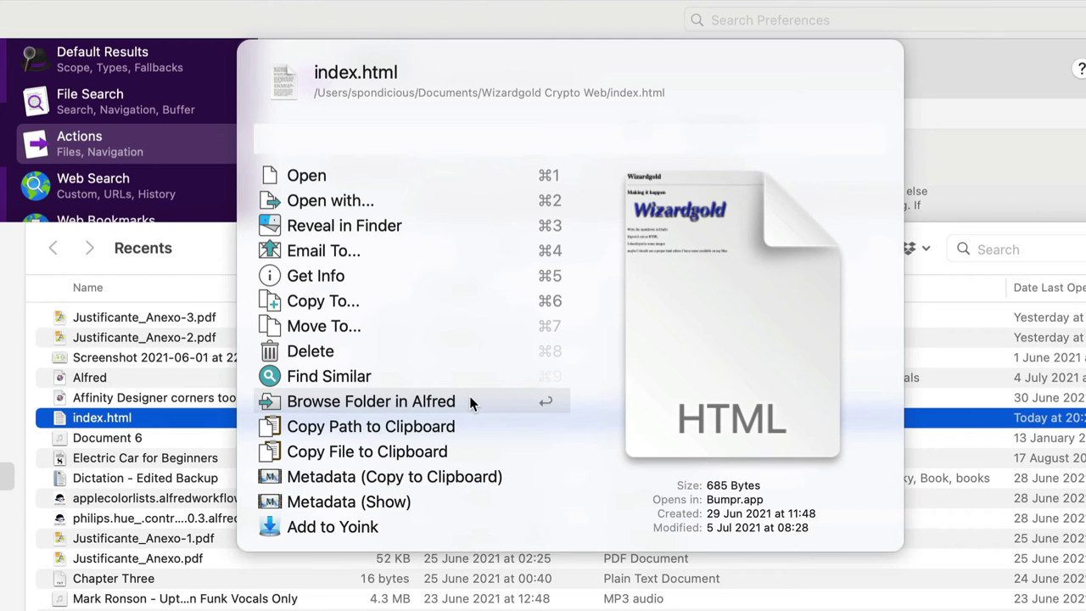
key("Return")
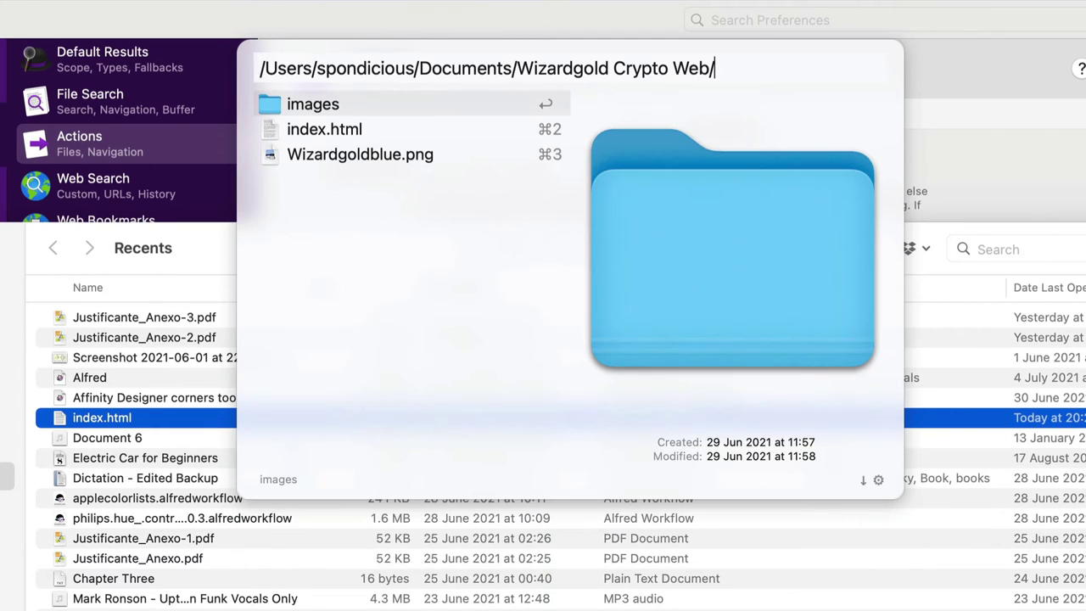
mouse_move(460, 150)
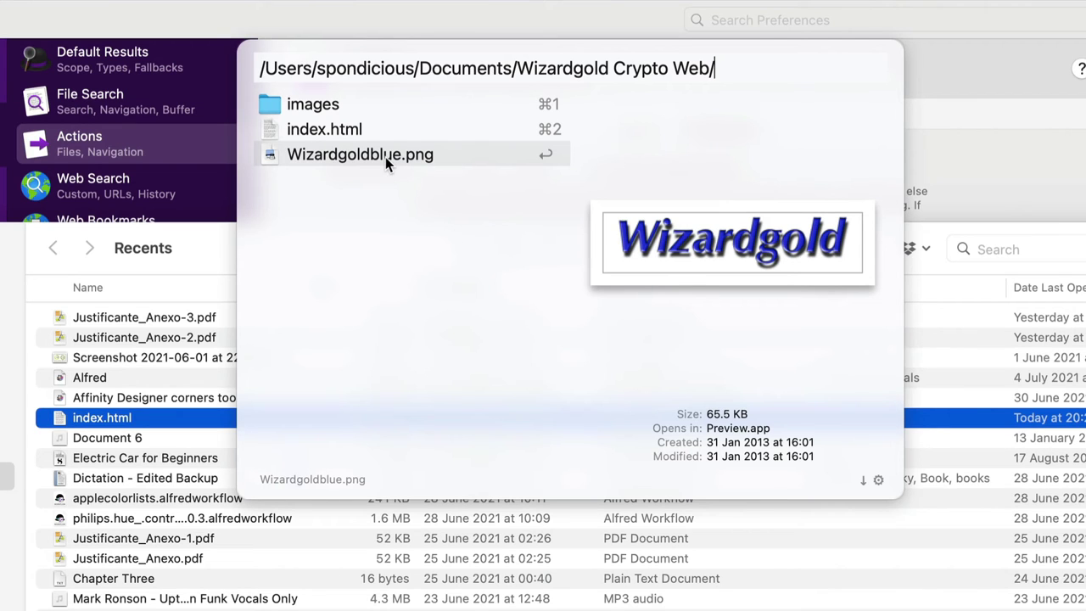
key("Escape")
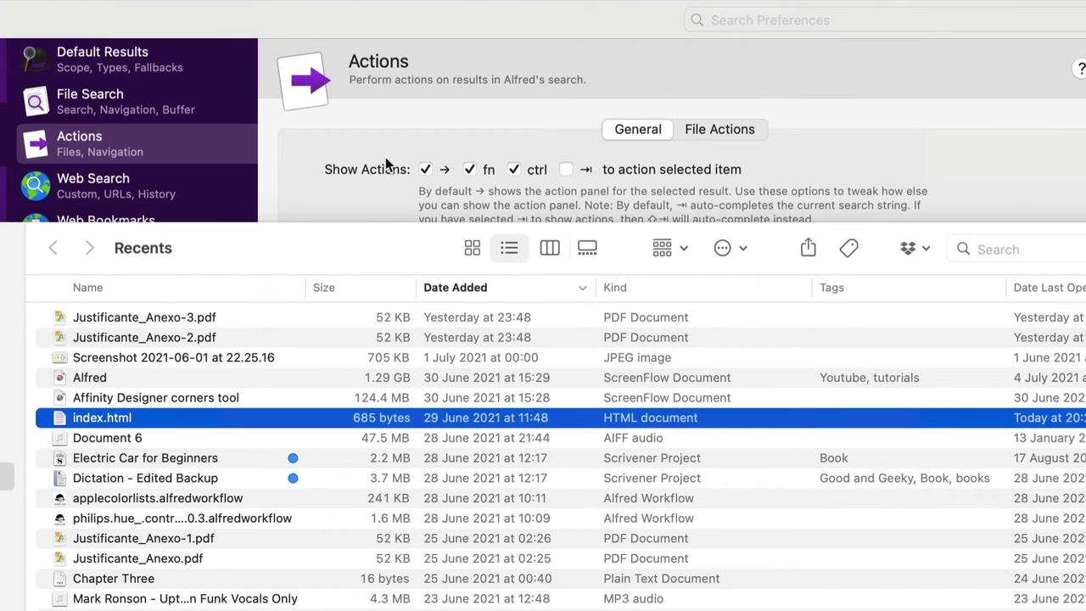
Show index.html's file actions and pick Move To to list destination folders.
key("alt+super+backslash")
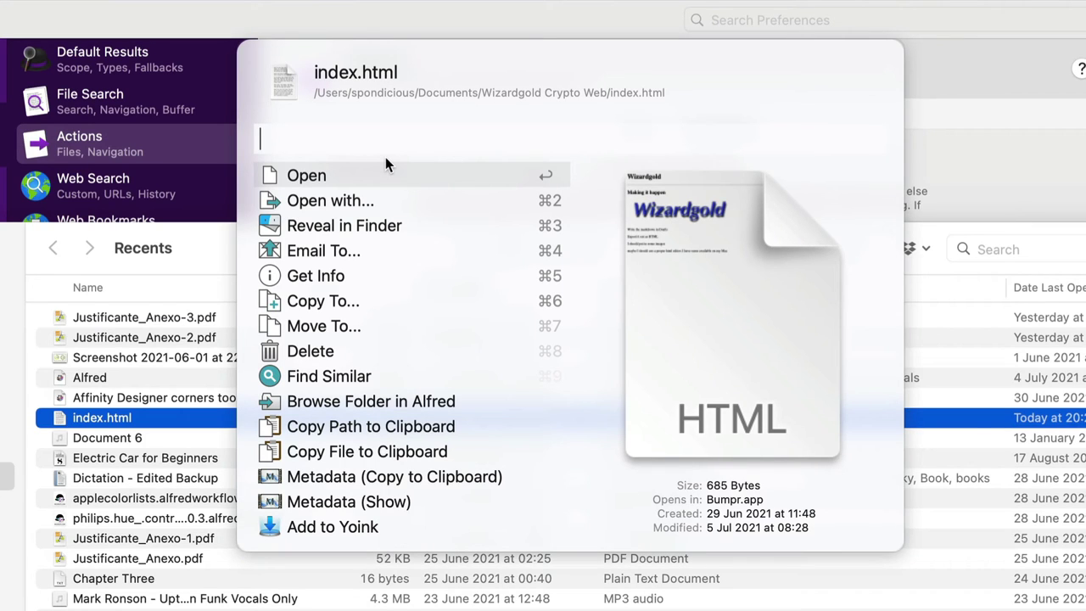
key("Down")
key("Down")
key("Down")
key("Down")
key("Down")
key("Down")
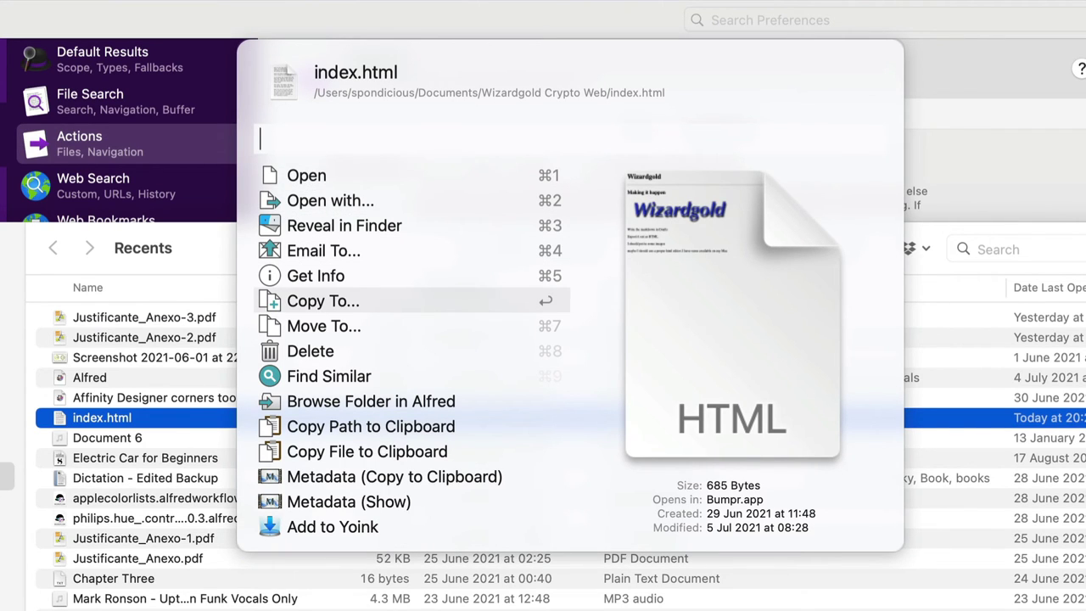
key("Return")
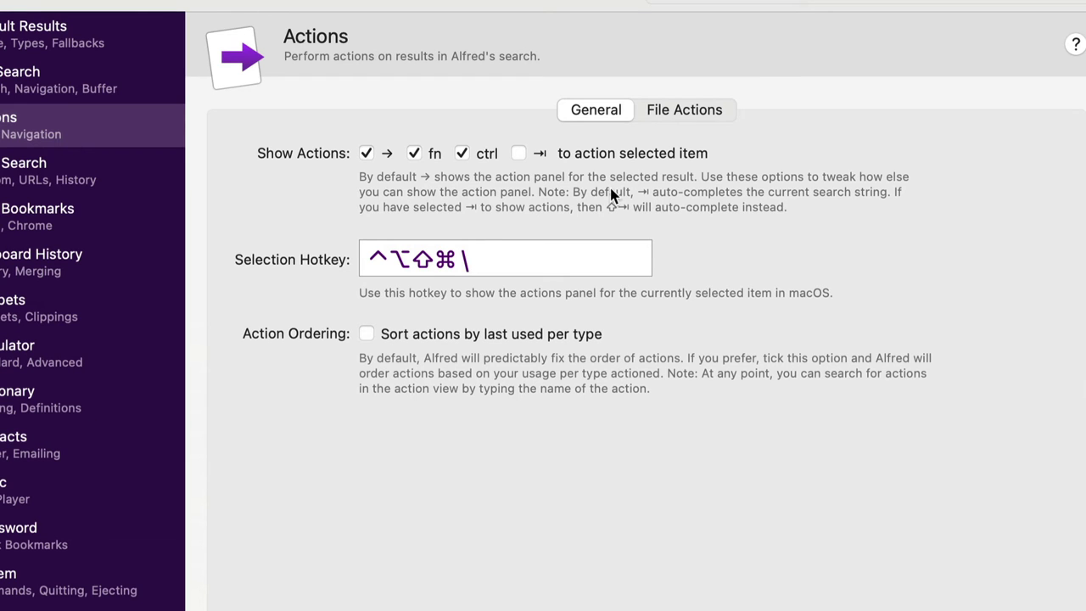
Tick Email among the default File Actions, then go to the Web Search settings.
left_click(676, 117)
left_click(676, 114)
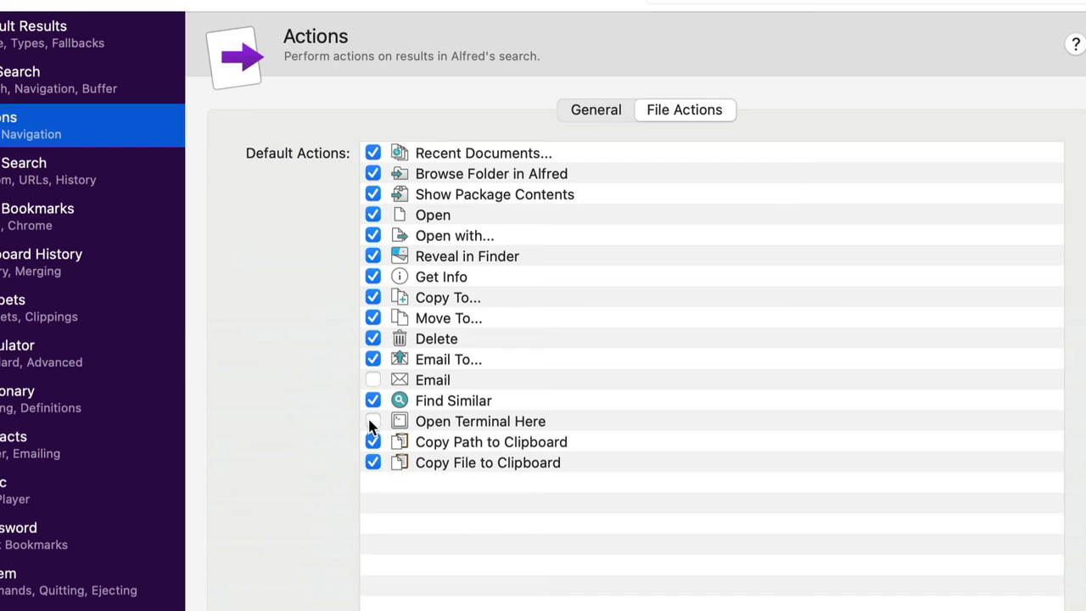
left_click(371, 380)
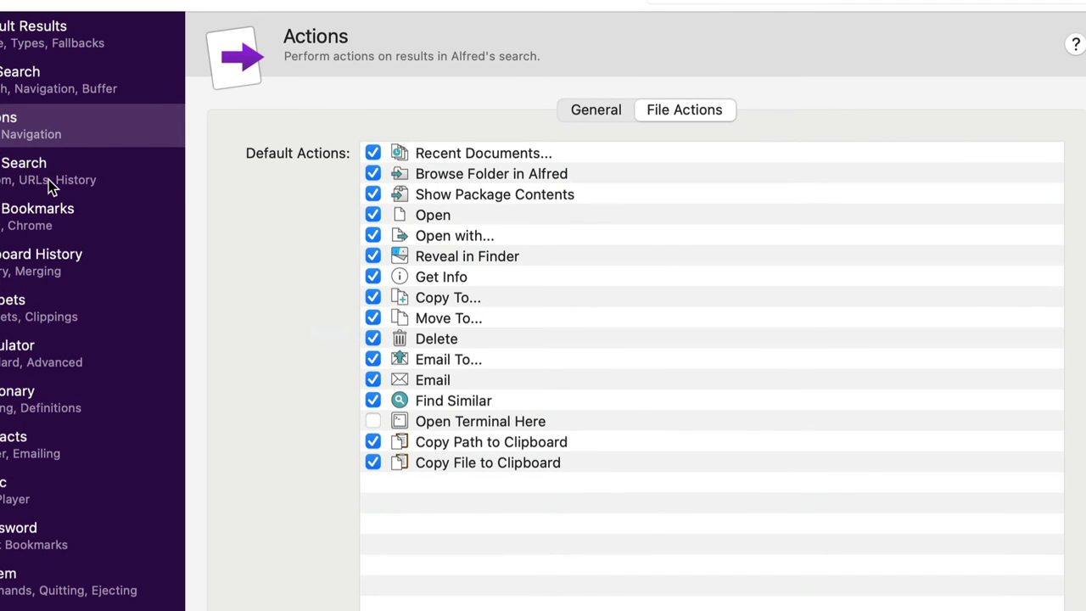
left_click(48, 179)
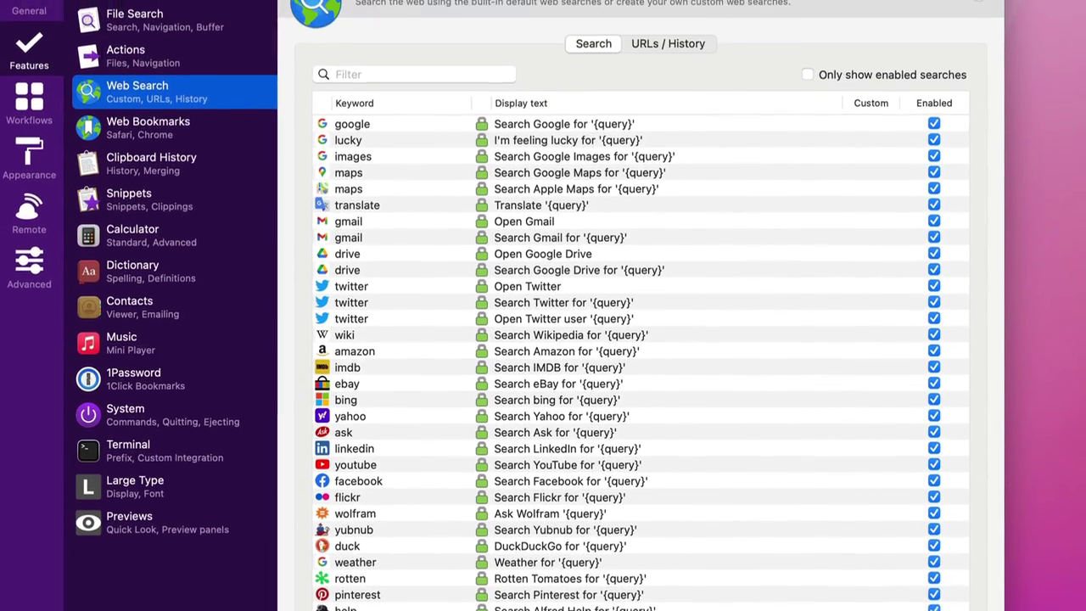
Preview Alfred's suggestions for 'ravine' and 'wolfram ravine' without running them, then clear the query.
key("alt+space")
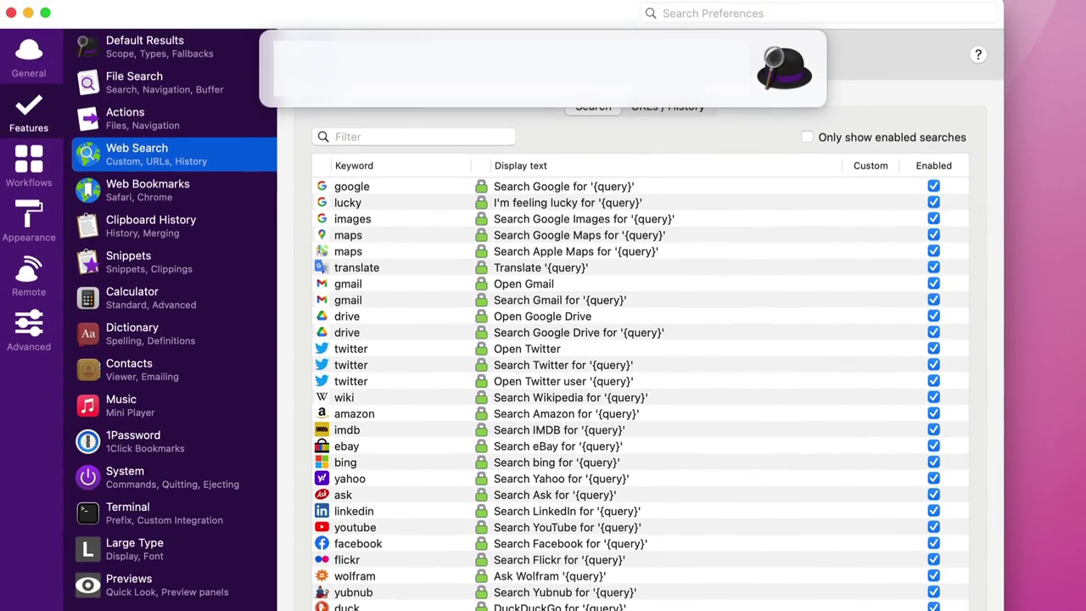
type("ravine")
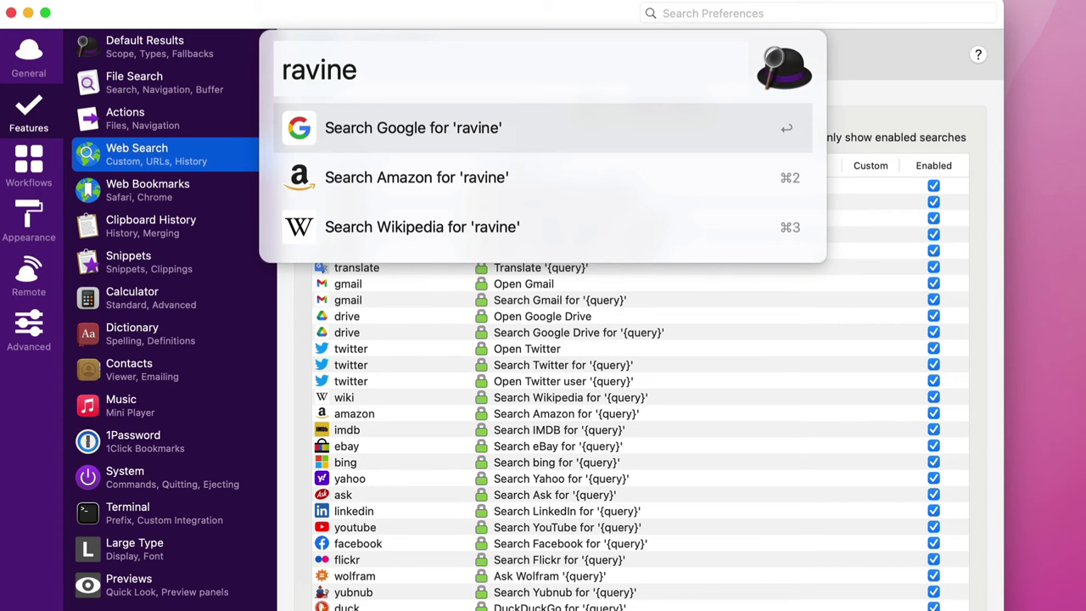
key("BackSpace")
key("BackSpace")
key("BackSpace")
key("BackSpace")
key("BackSpace")
key("BackSpace")
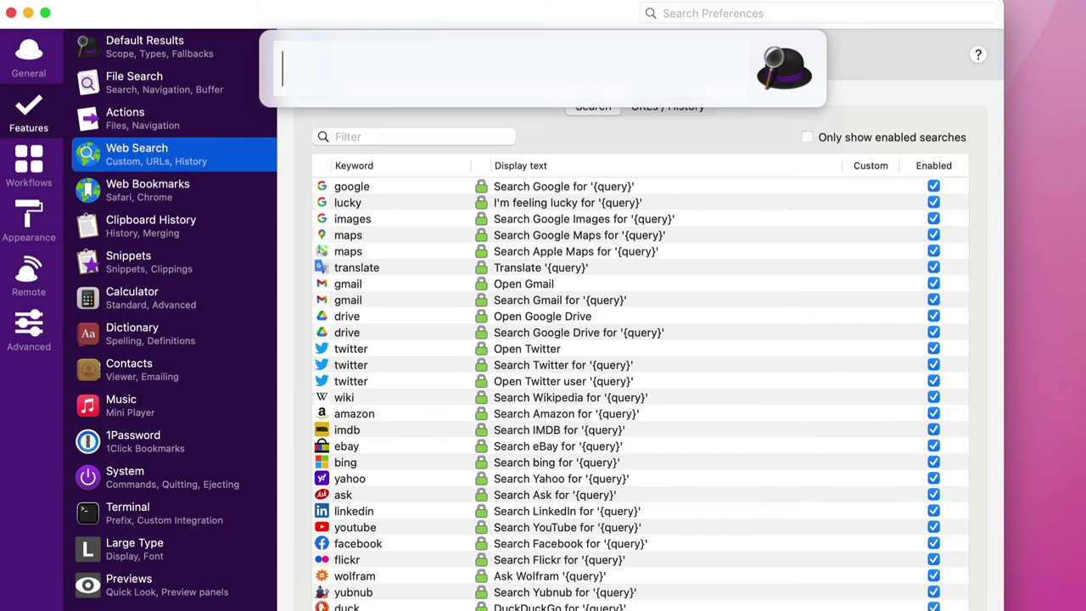
type("wolfram ")
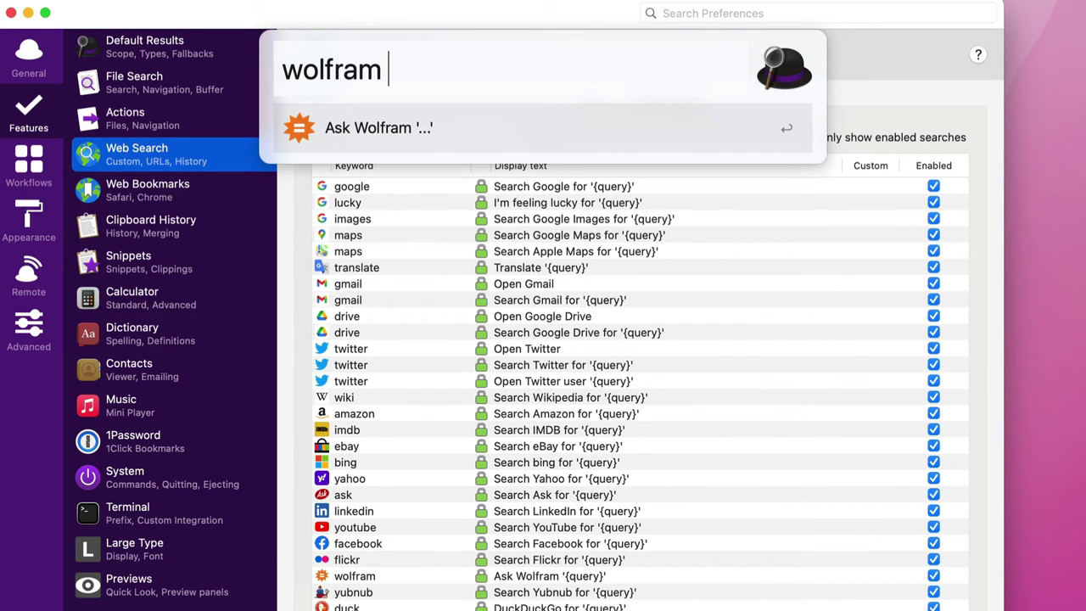
type("ravine")
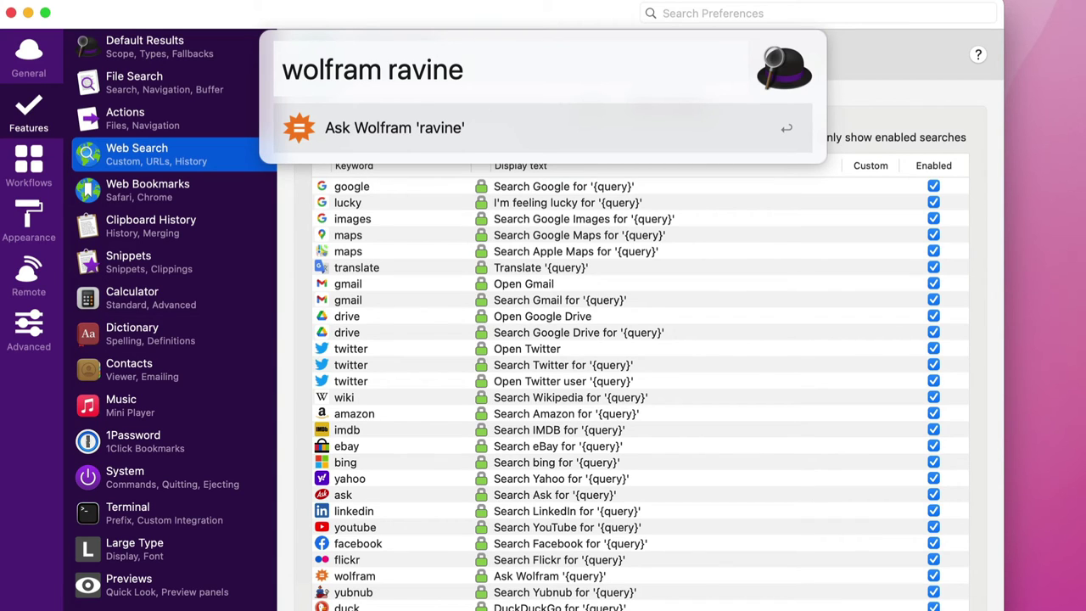
key("super+BackSpace")
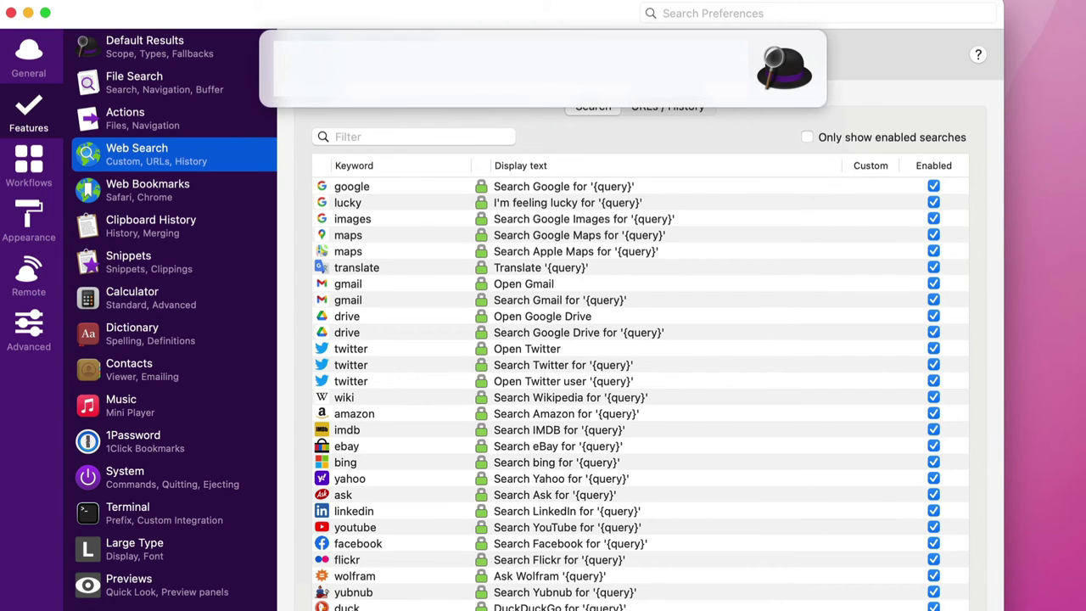
Search IMDb for 'Sweet tooth' in Brave, then close the results tab.
type("imdb")
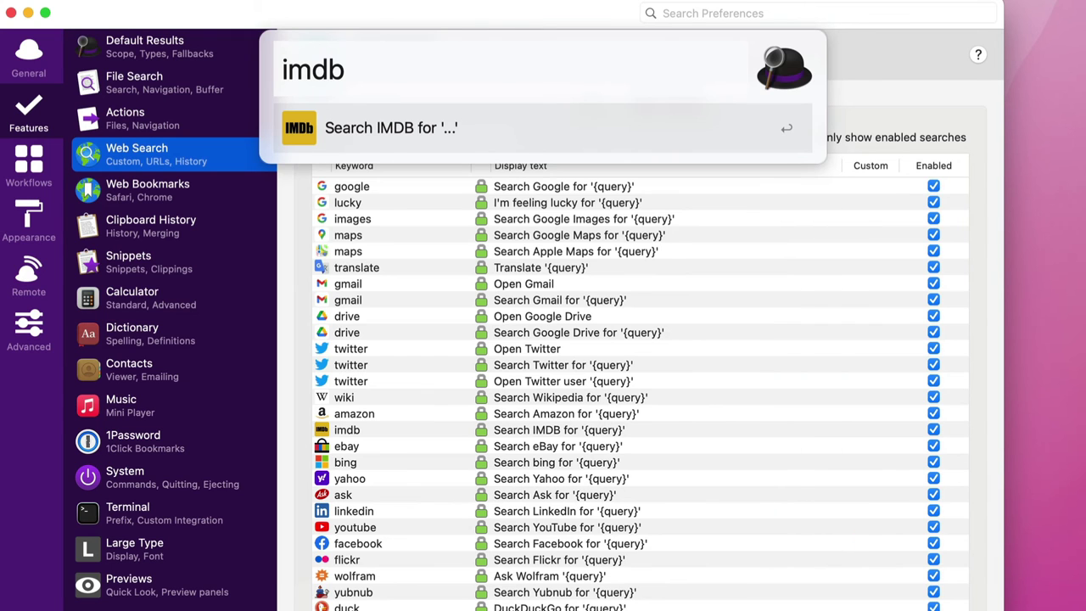
type(" Sweet tooth")
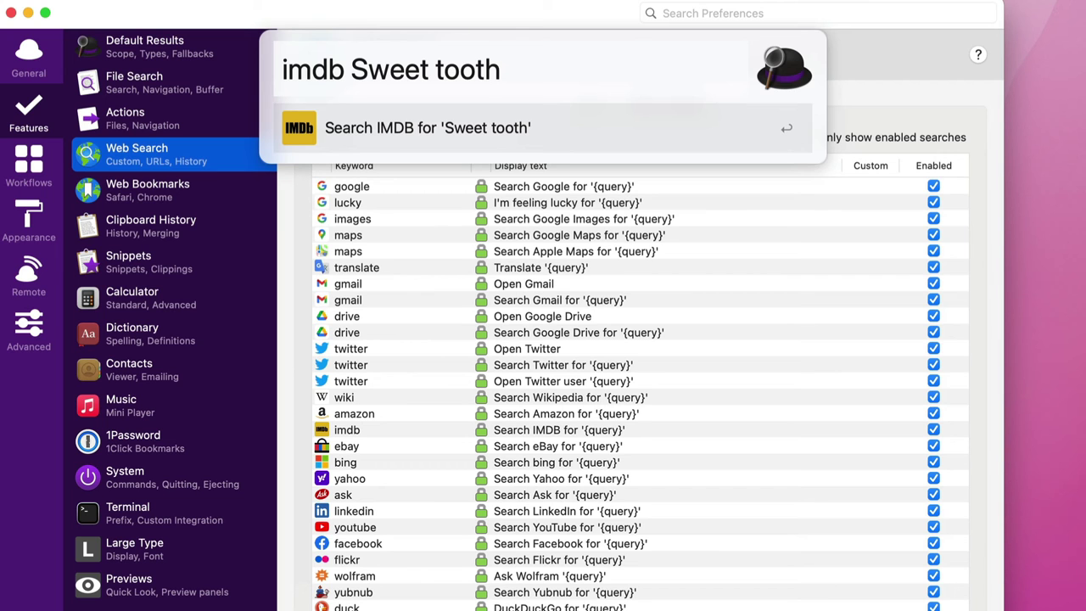
key("Return")
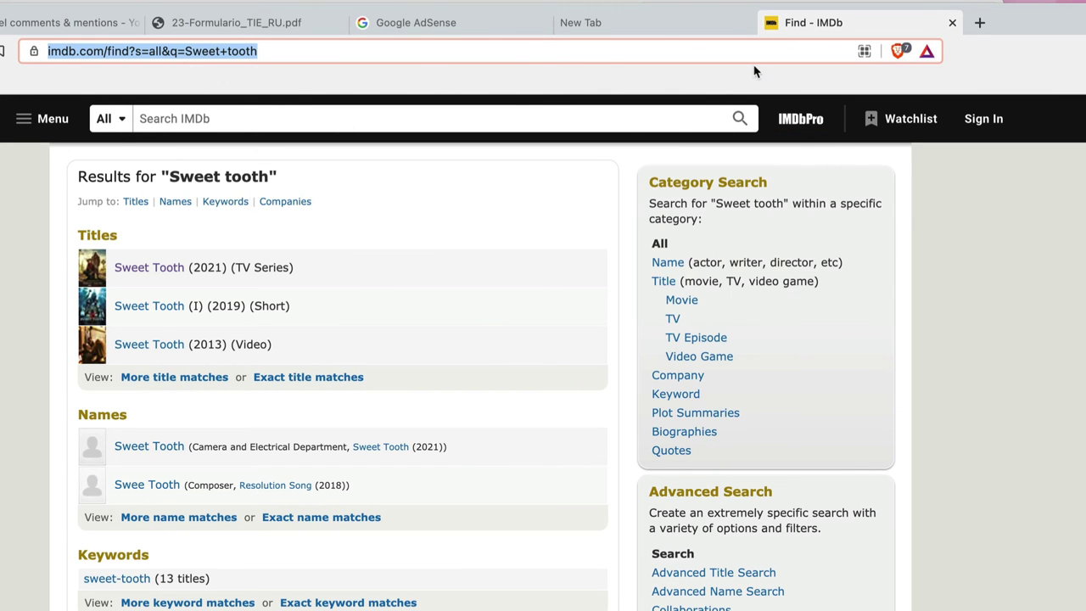
left_click(950, 23)
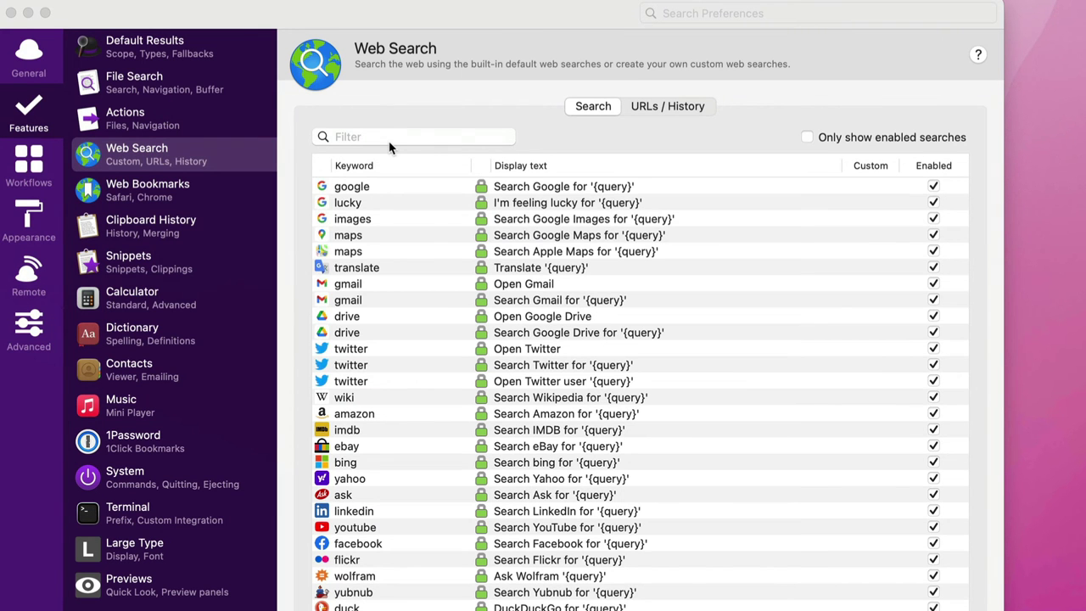
Search Rotten Tomatoes for 'Sweet tooth', opening the Sweet Tooth series page in Brave.
key("alt+space")
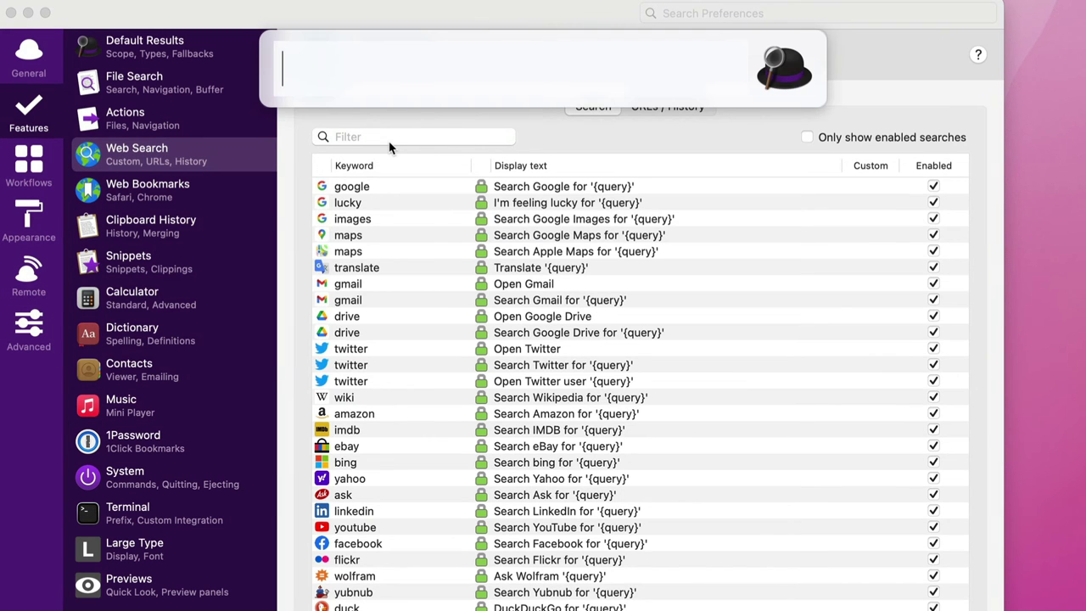
type("rott")
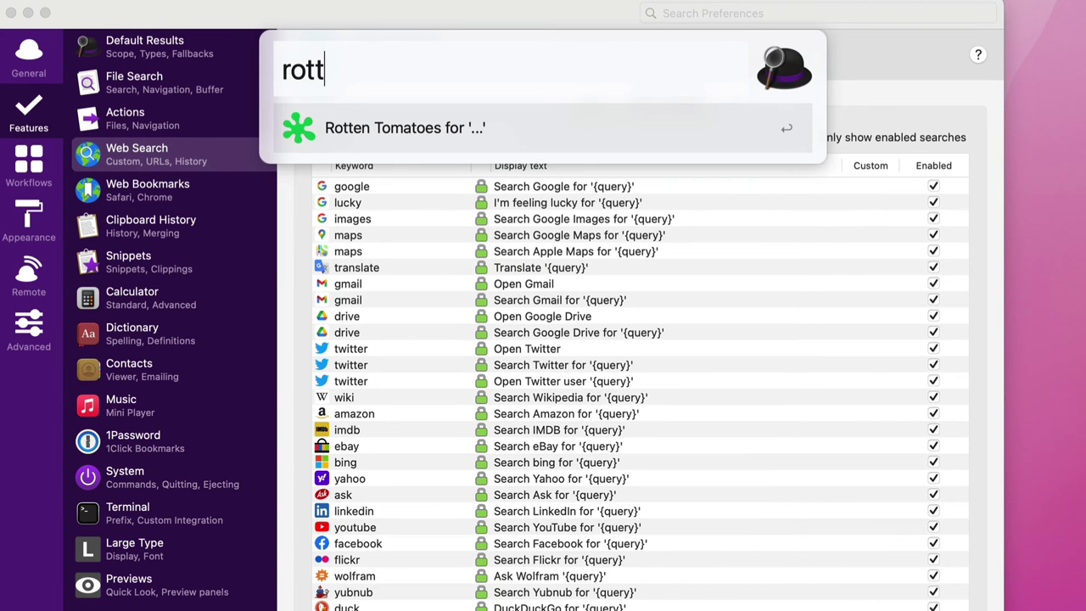
type("en")
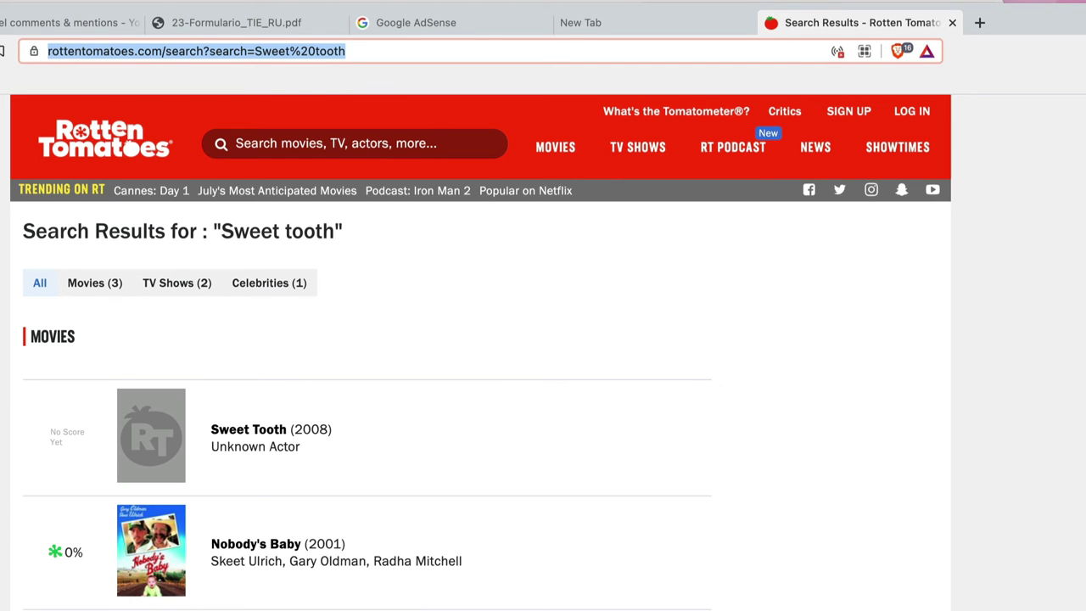
key("Return")
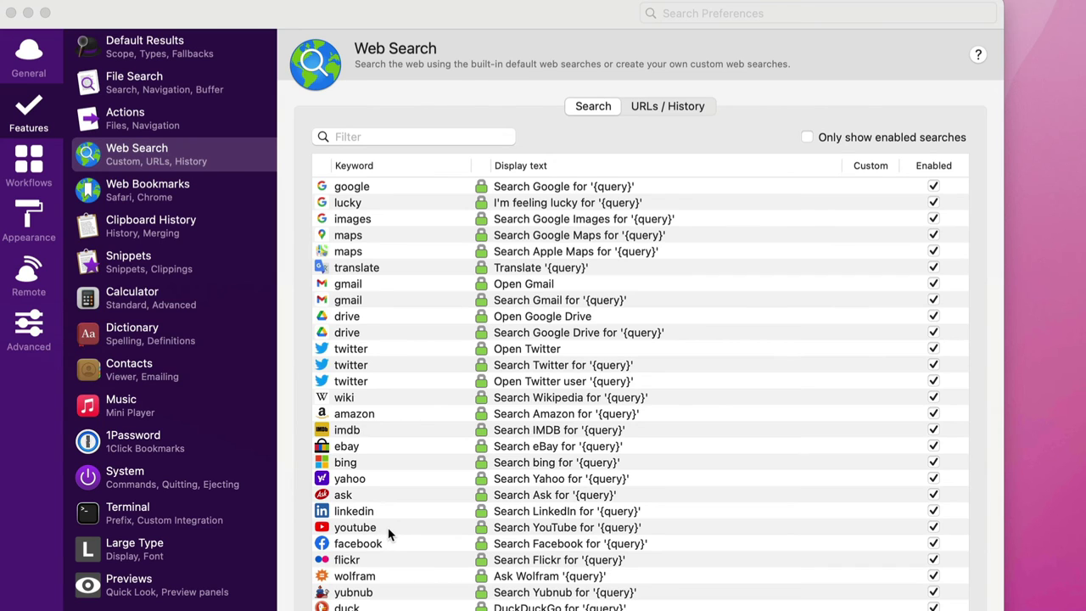
Run Alfred's youtube keyword search for 'Wizardgold', opening the YouTube results in Brave.
key("alt+space")
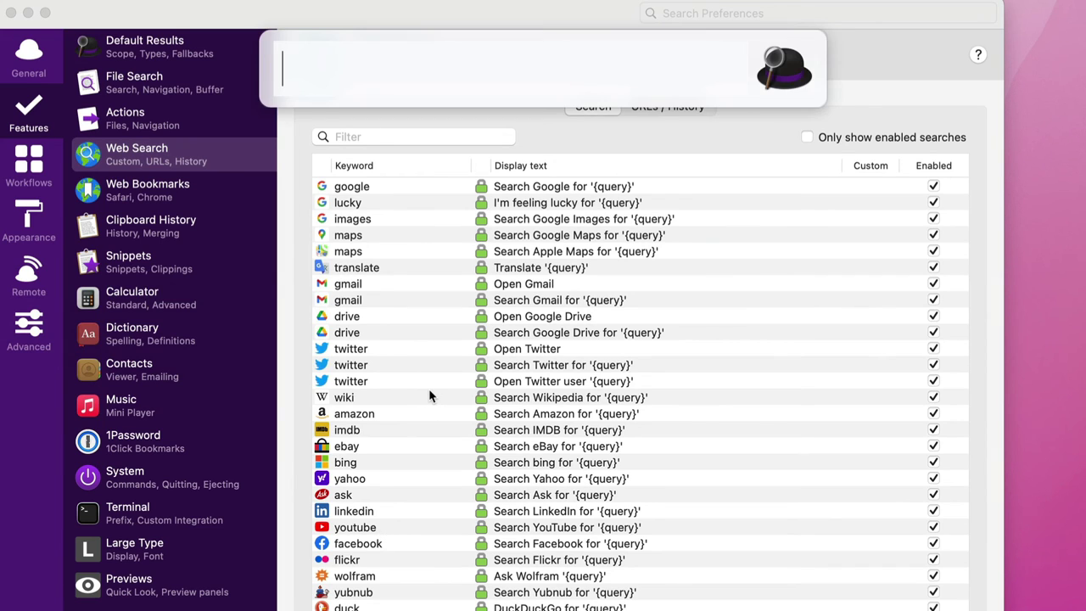
type("y")
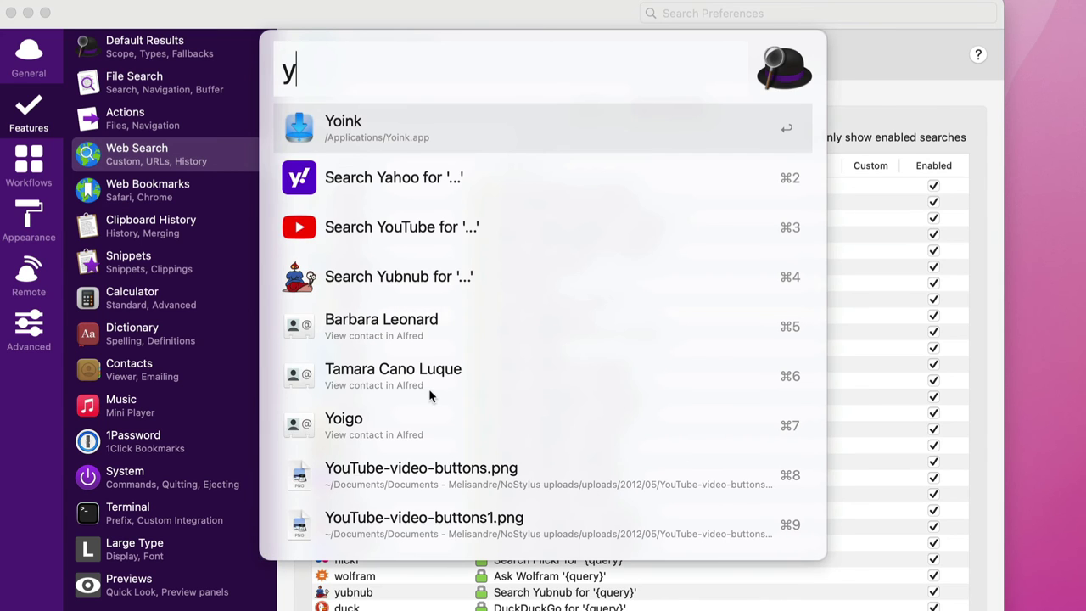
type("outube")
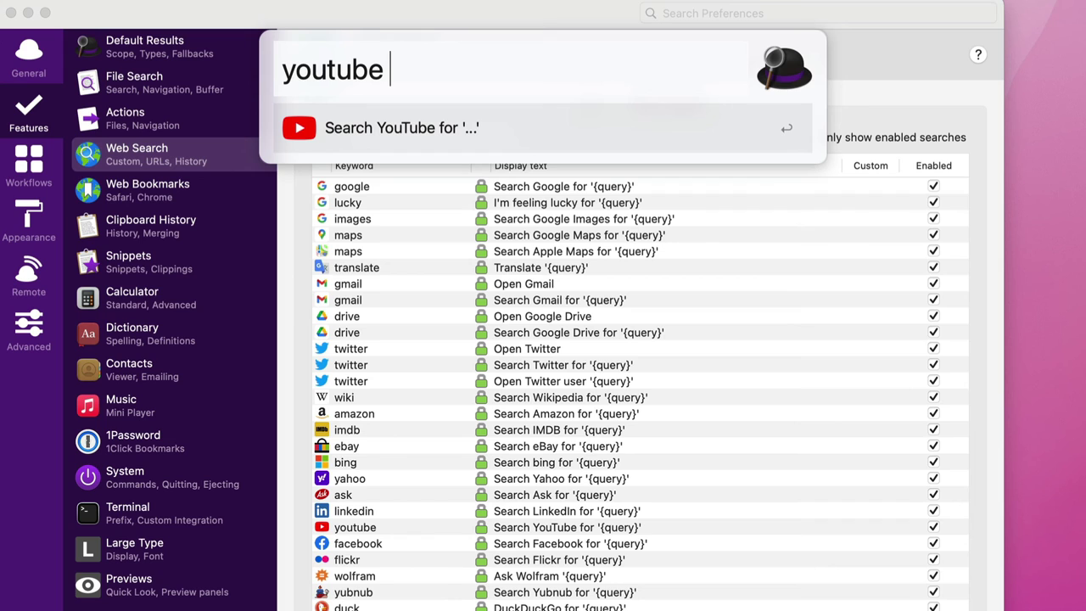
type("Wi")
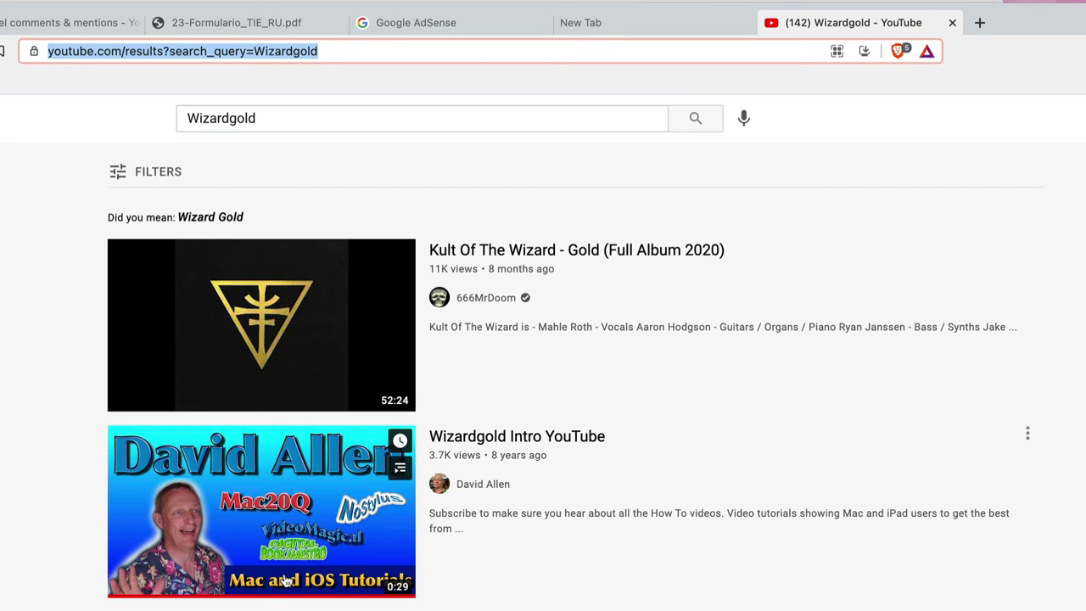
scroll(434, 567, "down", 3)
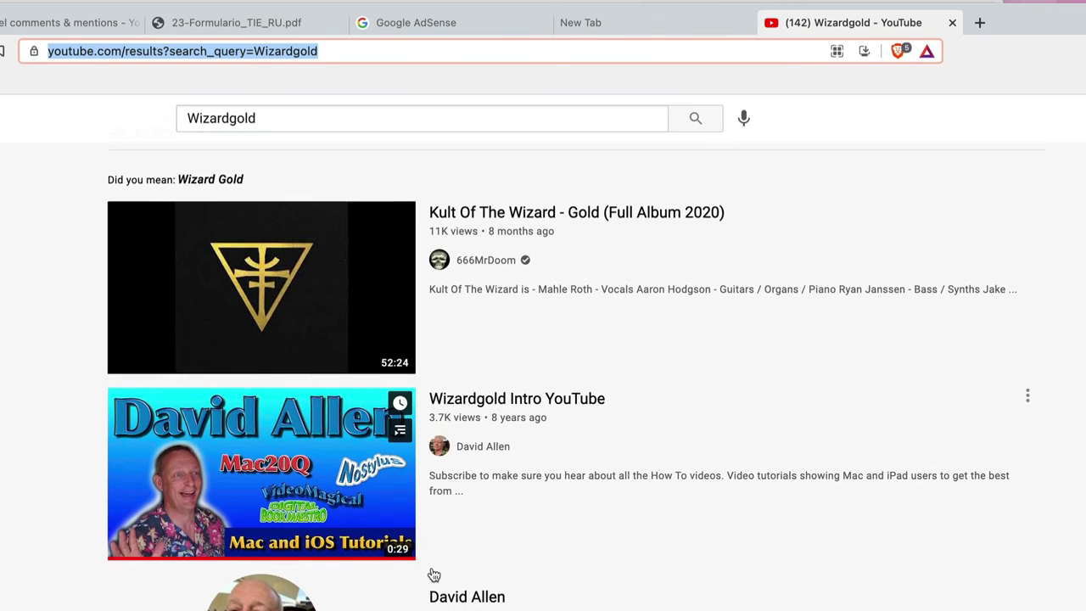
scroll(434, 575, "down", 5)
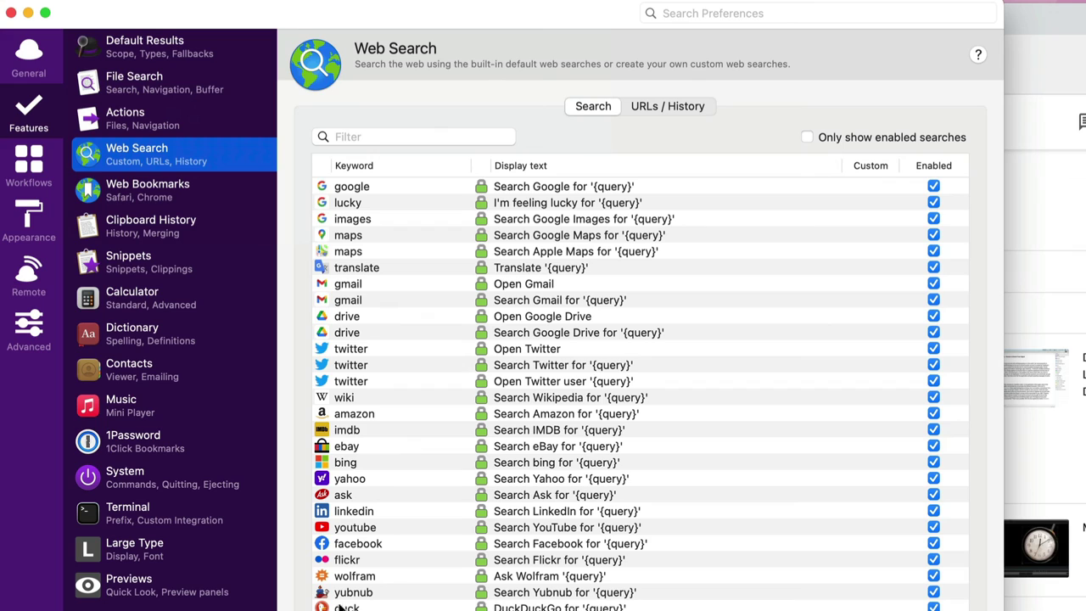